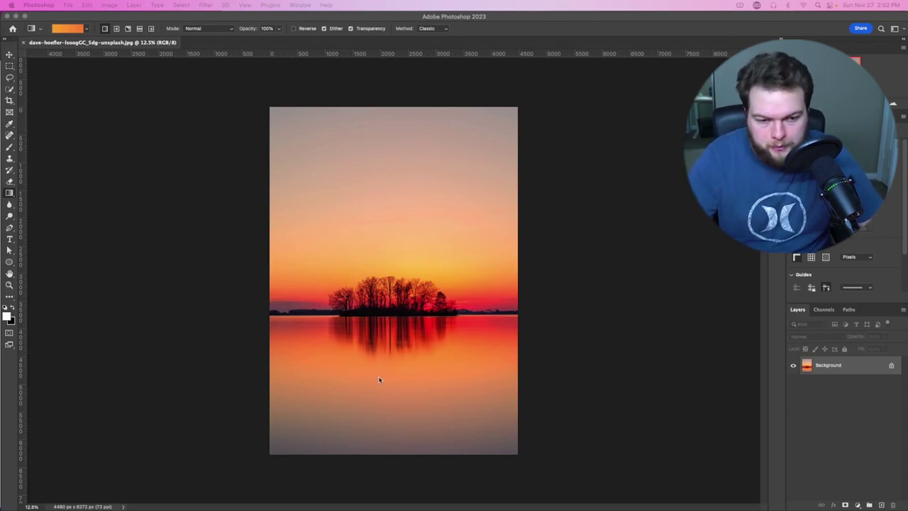
# Step: Switch to Editor X in Chrome and set the blank section's minimum height to 300 vh
pyautogui.hotkey('ctrl', 'Up')
pyautogui.click(632, 248)
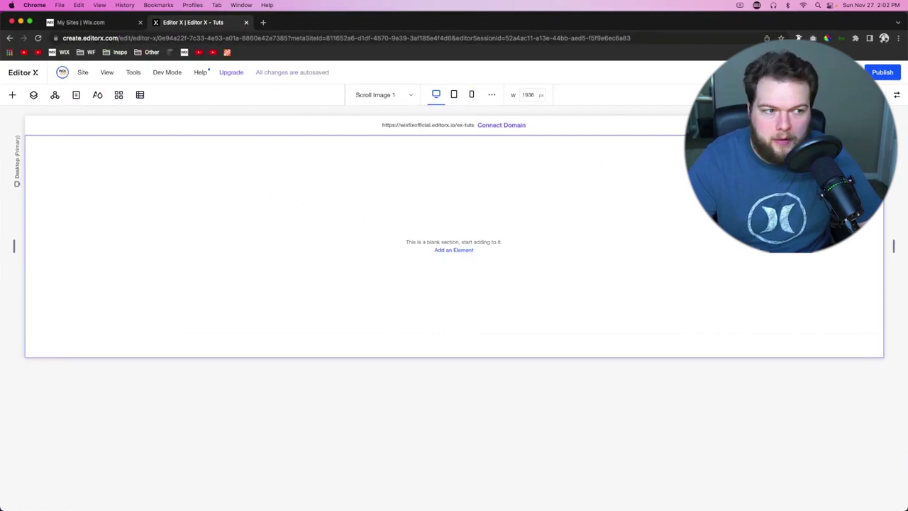
pyautogui.click(567, 213)
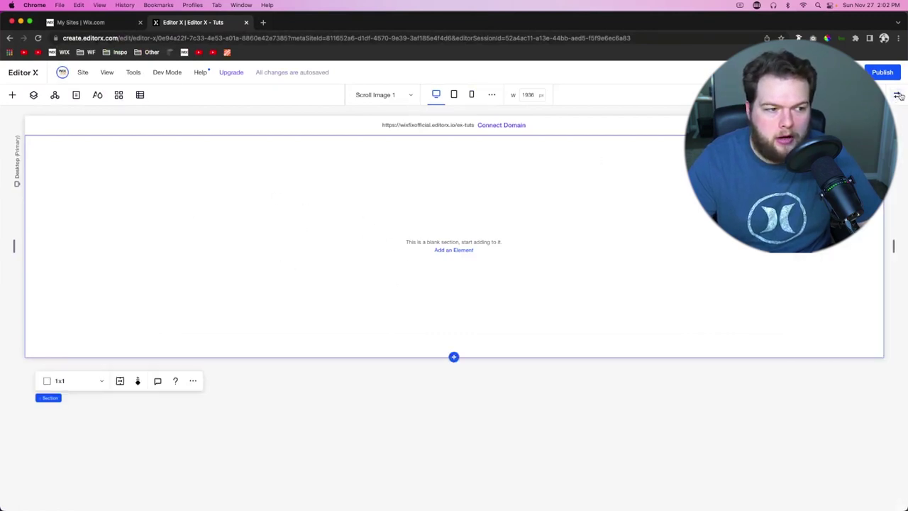
pyautogui.press('super+shift+i')
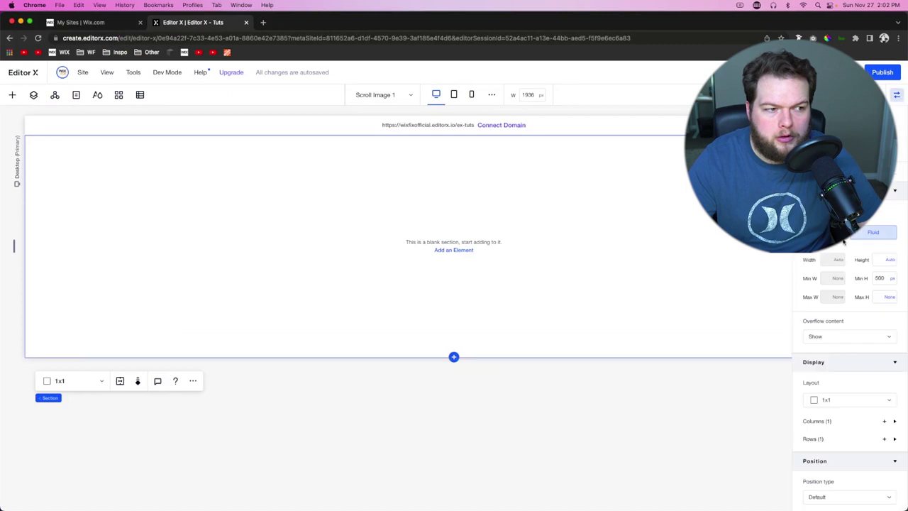
pyautogui.click(882, 279)
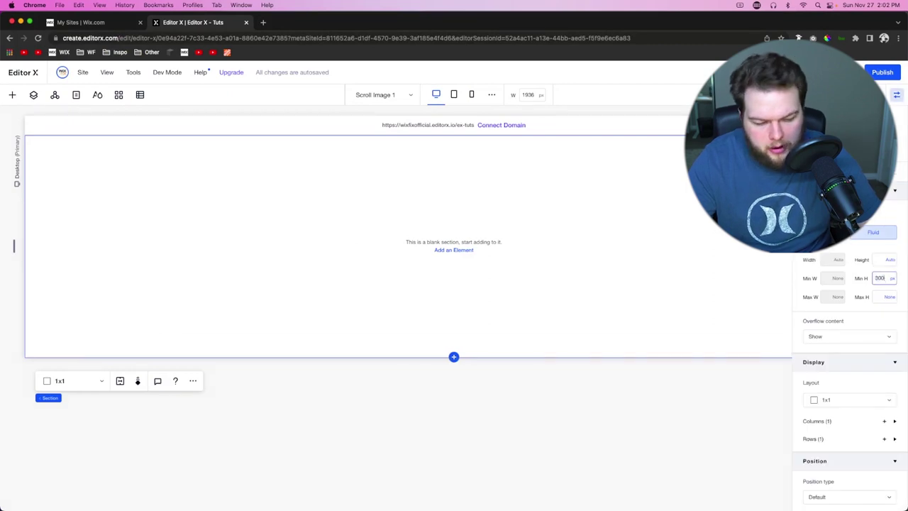
pyautogui.write('300vh')
pyautogui.press('Return')
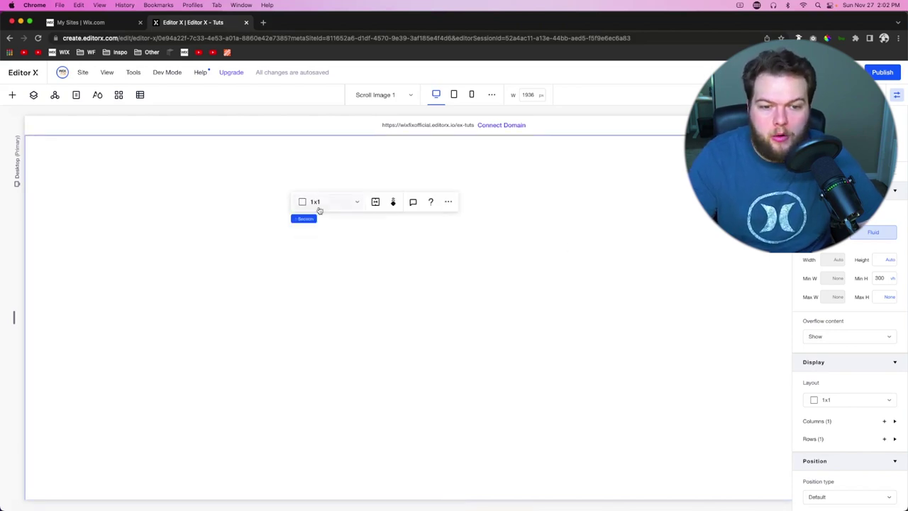
# Step: Divide the section into a 1x3 grid layout and keep the section selected
pyautogui.click(324, 204)
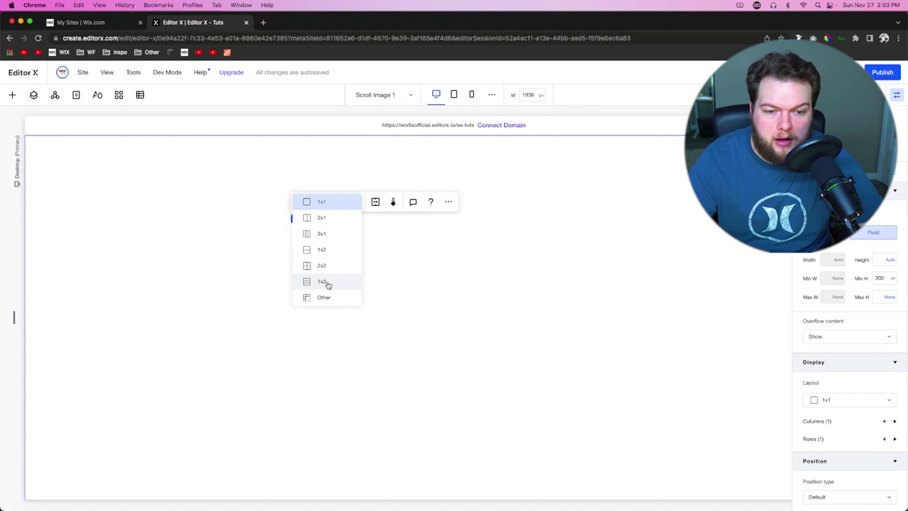
pyautogui.click(553, 268)
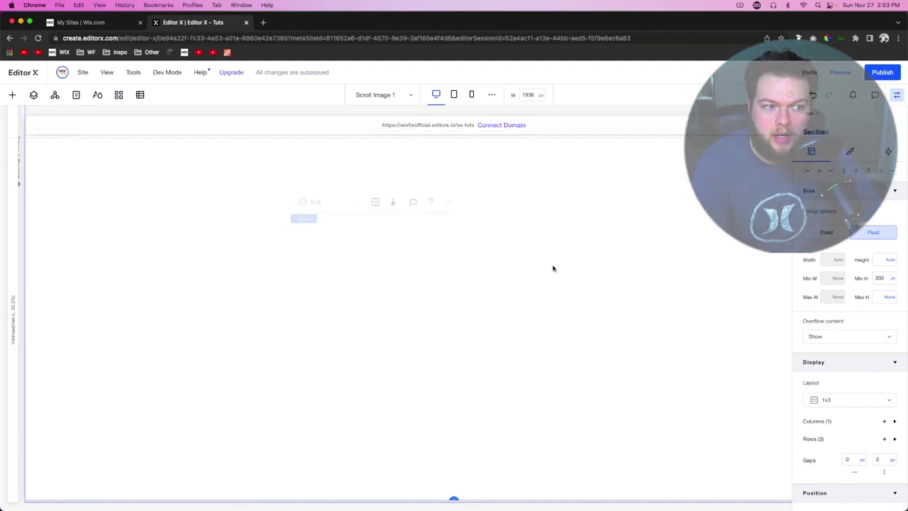
pyautogui.click(544, 194)
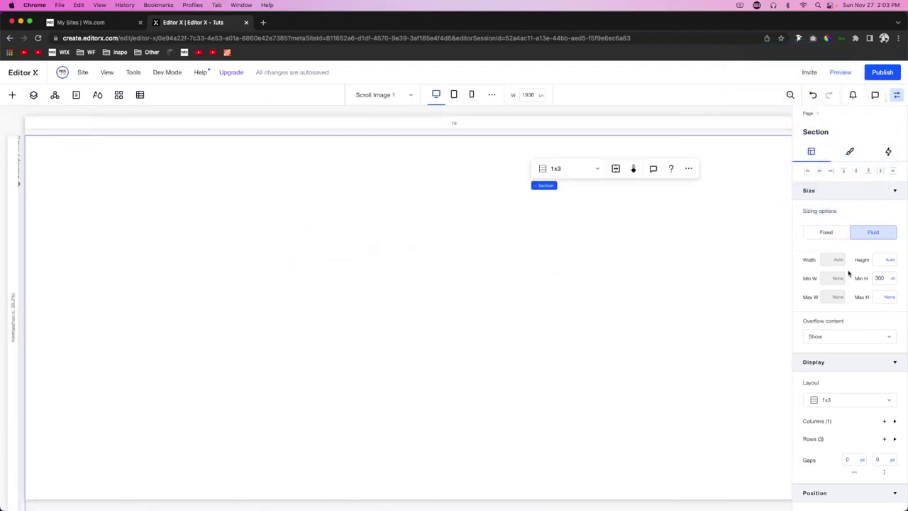
# Step: Check the section's minimum height in pixels, returning the unit to viewport height
pyautogui.click(893, 279)
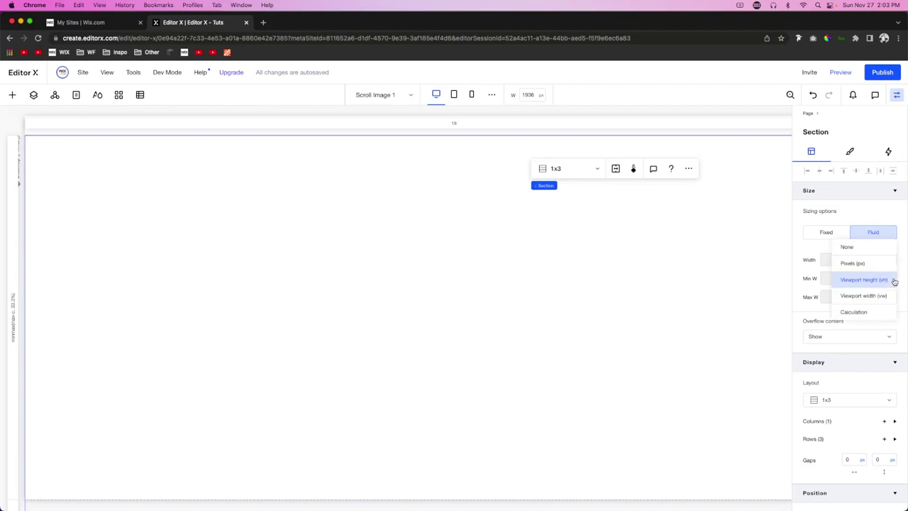
pyautogui.click(875, 264)
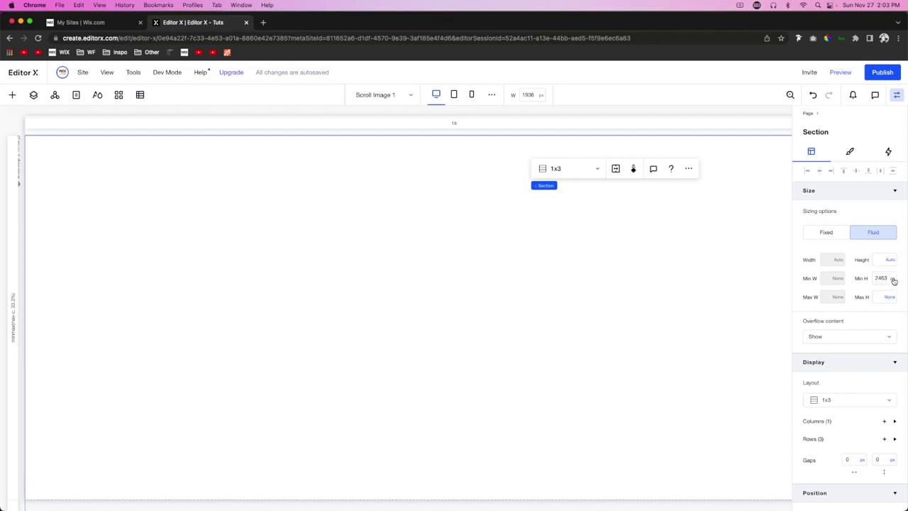
pyautogui.click(894, 281)
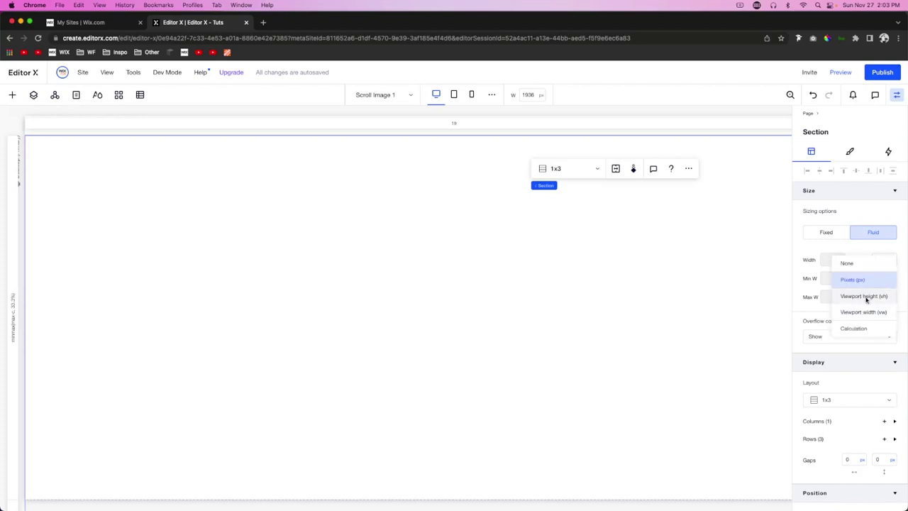
pyautogui.click(866, 297)
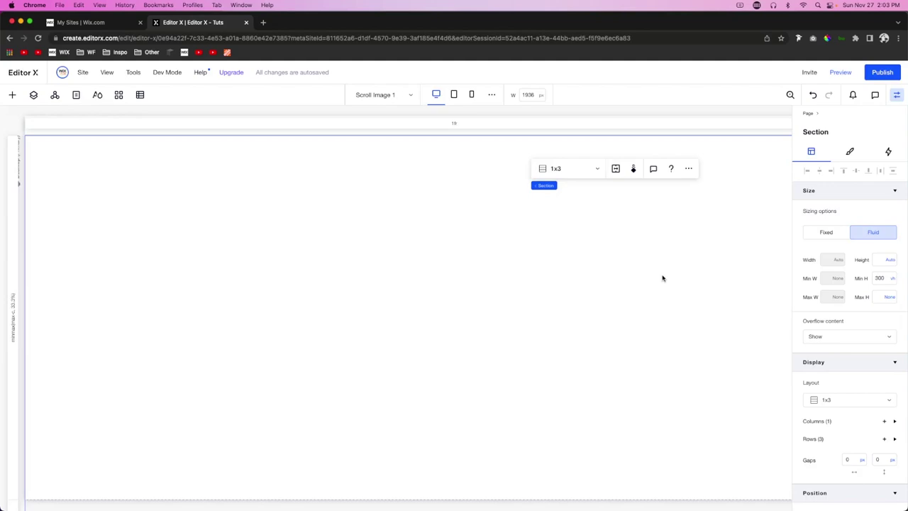
# Step: Switch to Photoshop, unlock the sunset photo's Background layer and add a new empty layer above it
pyautogui.click(629, 485)
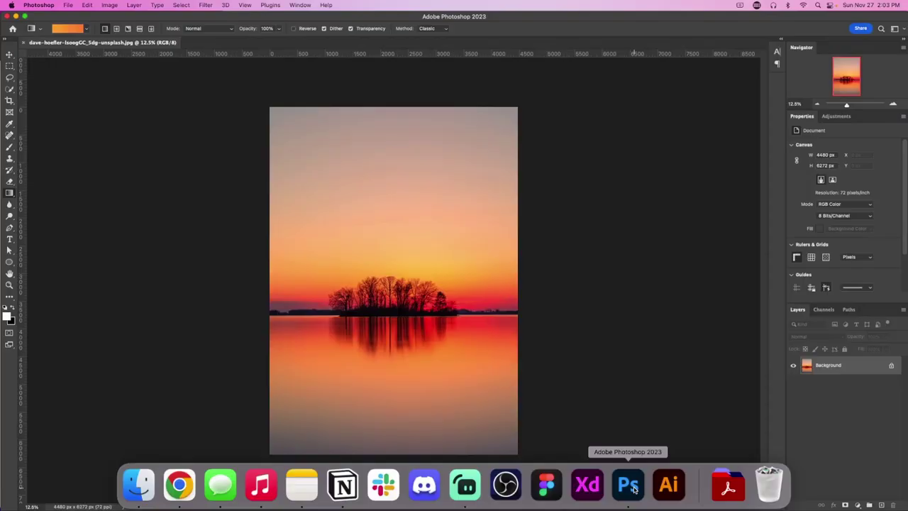
pyautogui.click(892, 366)
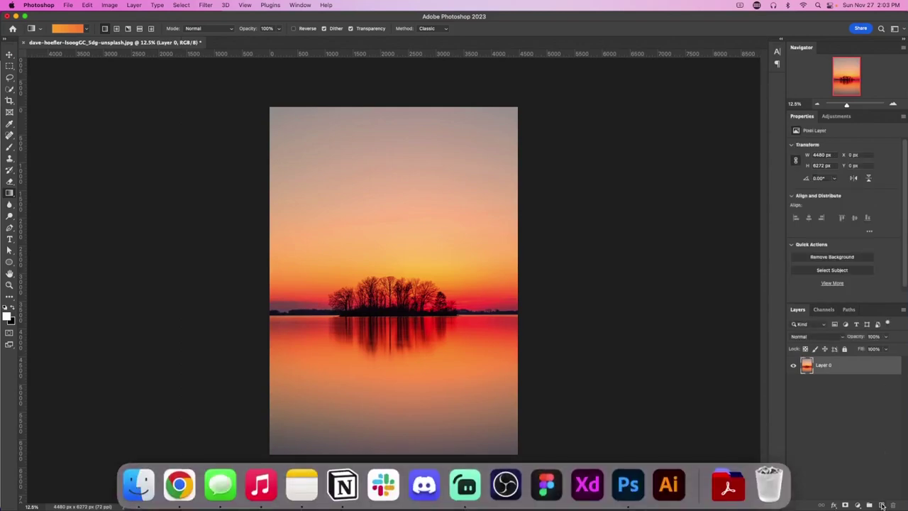
pyautogui.click(882, 505)
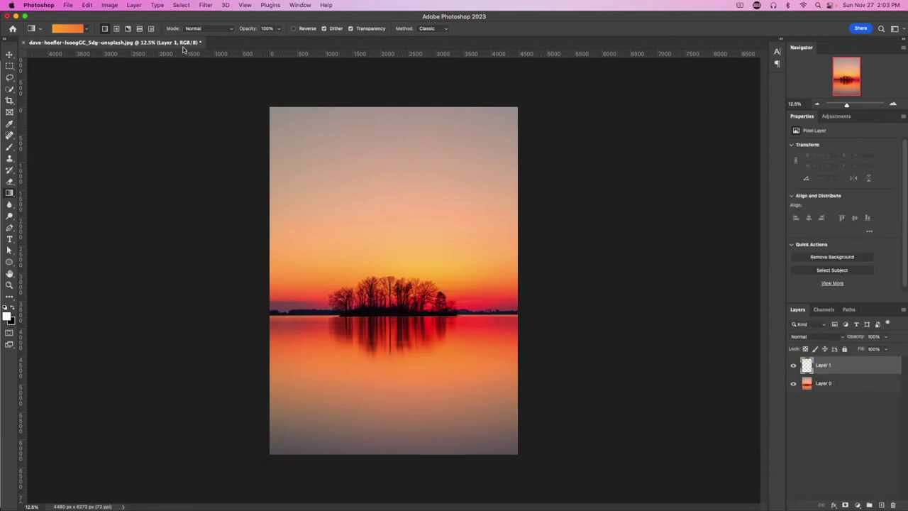
# Step: Extend the canvas above and below the photo with the Crop tool to about 4480 × 20150 px
pyautogui.click(9, 102)
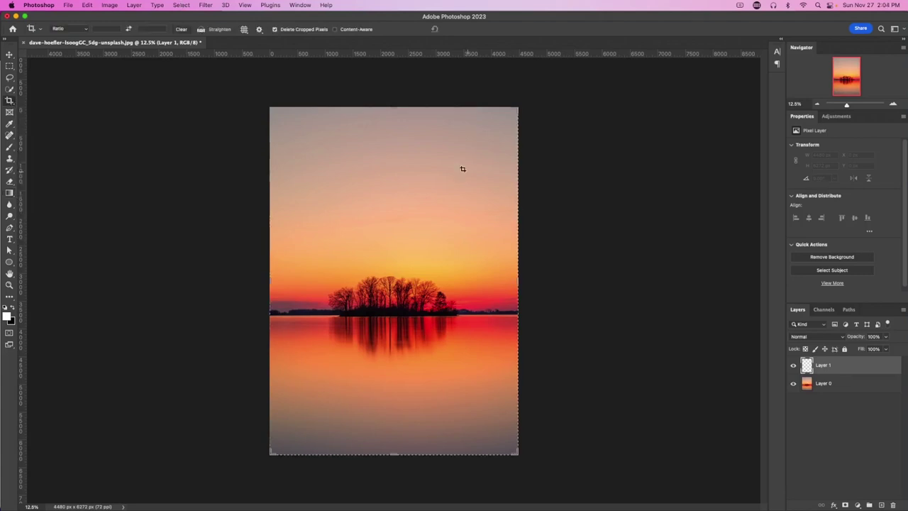
pyautogui.click(391, 79)
pyautogui.moveTo(391, 78); pyautogui.dragTo(395, 23)
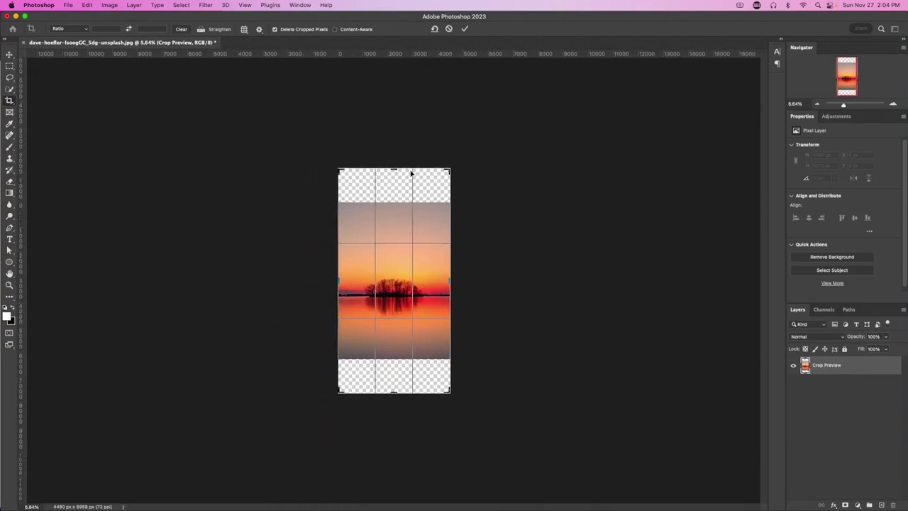
pyautogui.moveTo(395, 164); pyautogui.dragTo(398, 72)
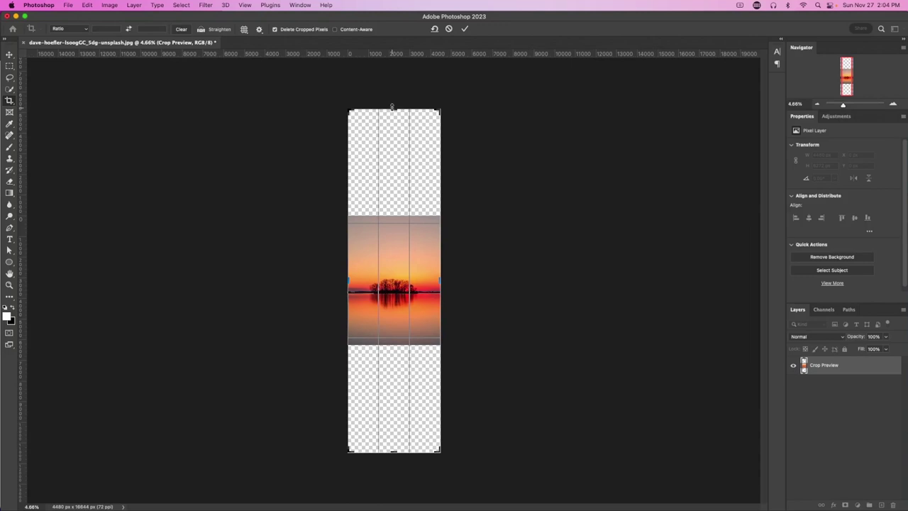
pyautogui.moveTo(391, 100); pyautogui.dragTo(393, 71)
pyautogui.press('Return')
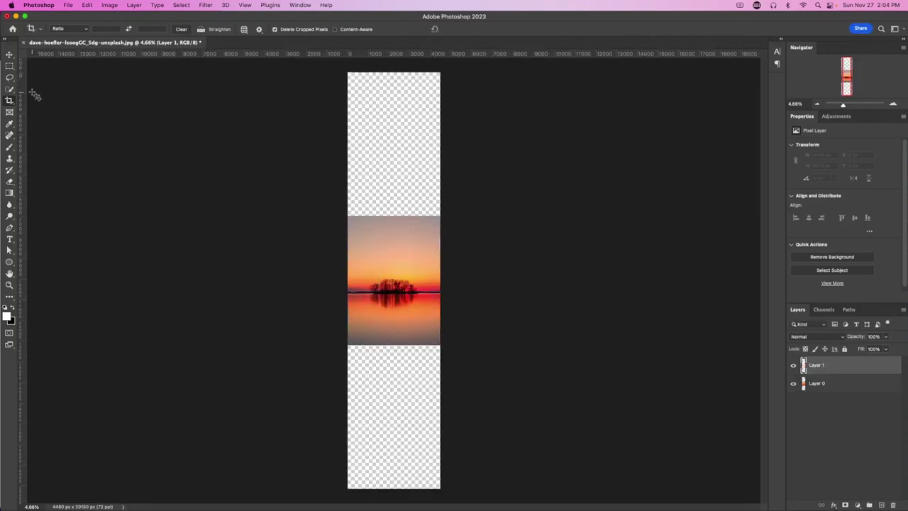
# Step: Move the sunset photo on Layer 0 up to the top edge of the extended canvas
pyautogui.click(9, 54)
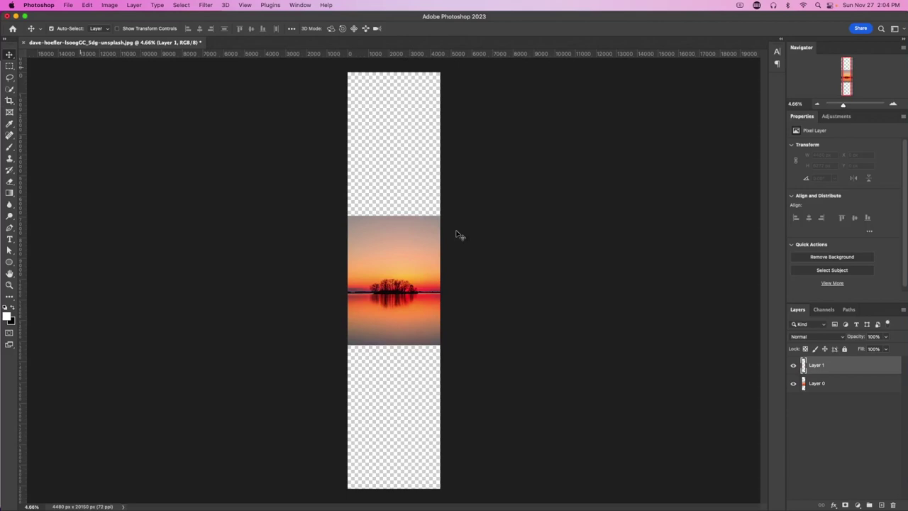
pyautogui.click(846, 397)
pyautogui.click(821, 389)
pyautogui.moveTo(407, 273); pyautogui.dragTo(405, 137)
pyautogui.click(183, 122)
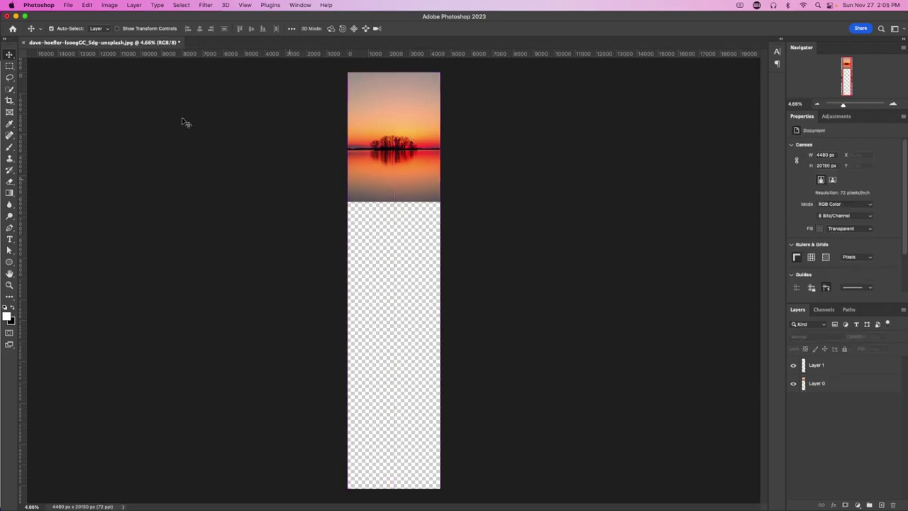
# Step: Resize the whole image proportionally to a height of 2463 px
pyautogui.click(110, 5)
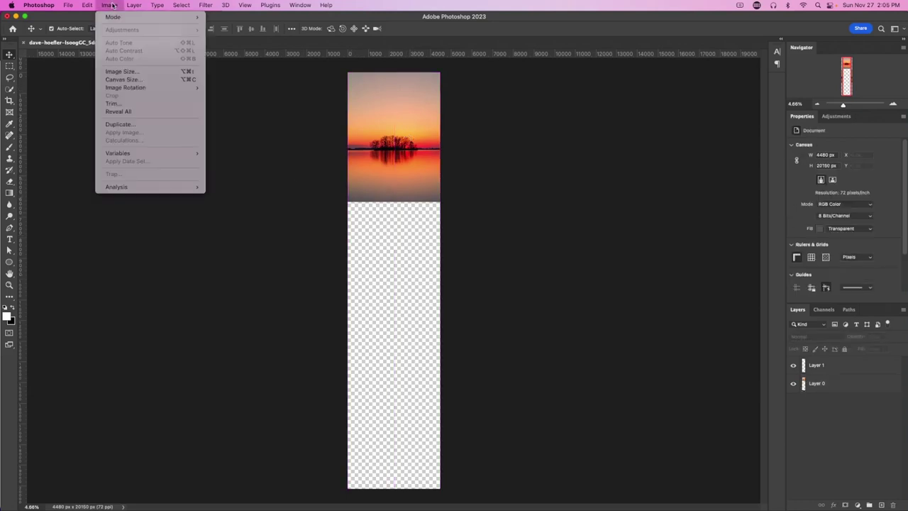
pyautogui.click(131, 71)
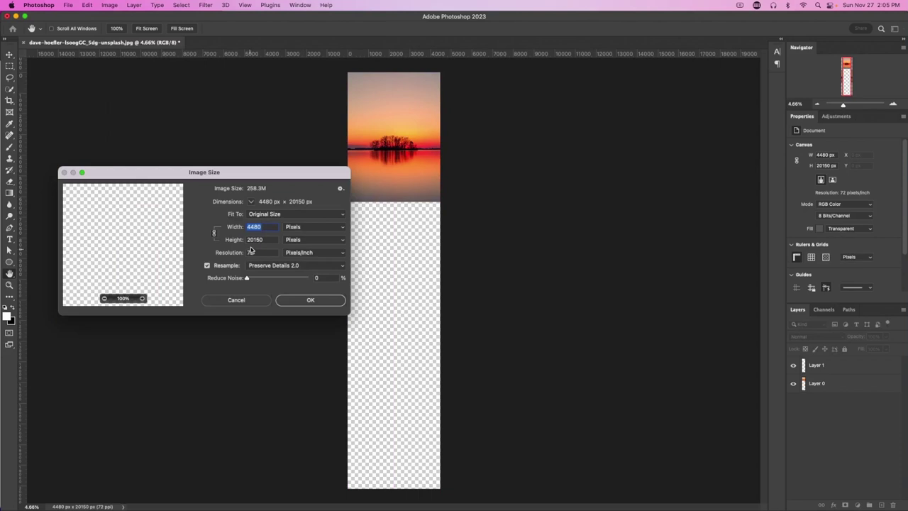
pyautogui.doubleClick(266, 240)
pyautogui.write('2463')
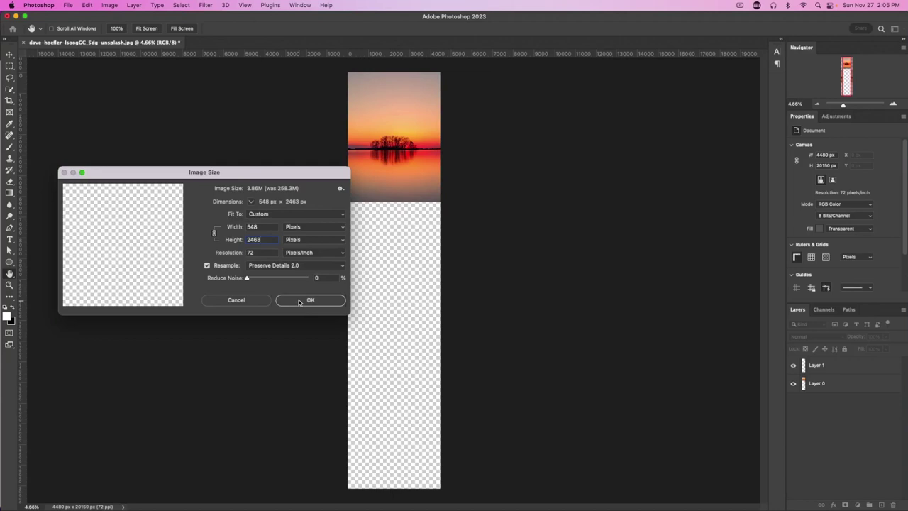
pyautogui.click(299, 302)
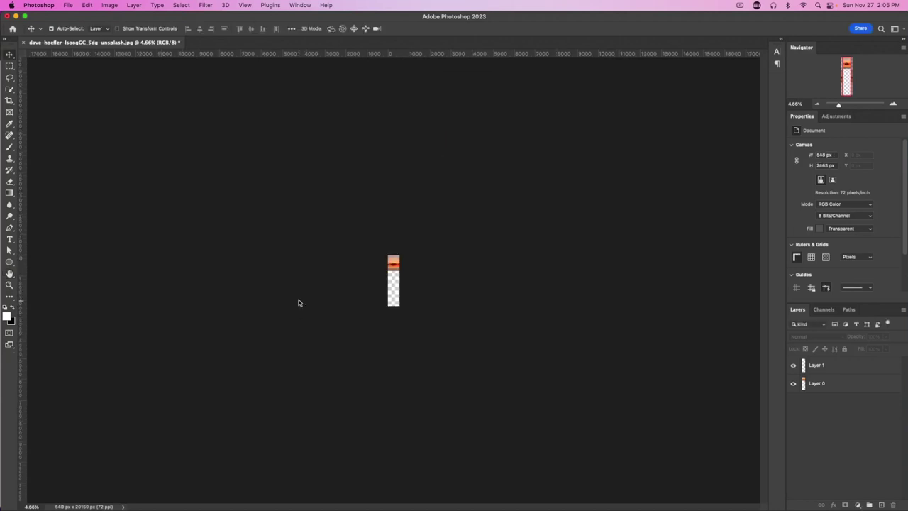
# Step: Extend the canvas height with the Crop tool to about 3056 px, adding more transparent space below the photo
pyautogui.press('super+equal')
pyautogui.press('super+equal')
pyautogui.press('super+equal')
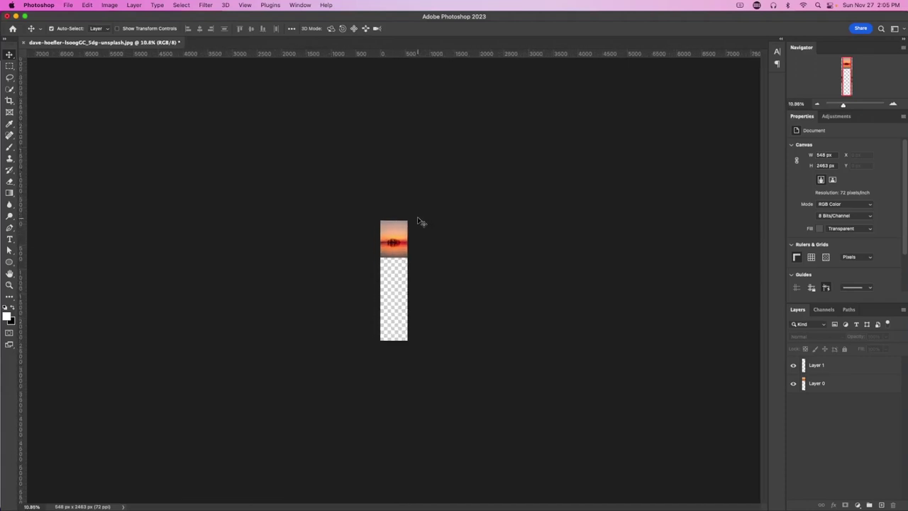
pyautogui.press('super+equal')
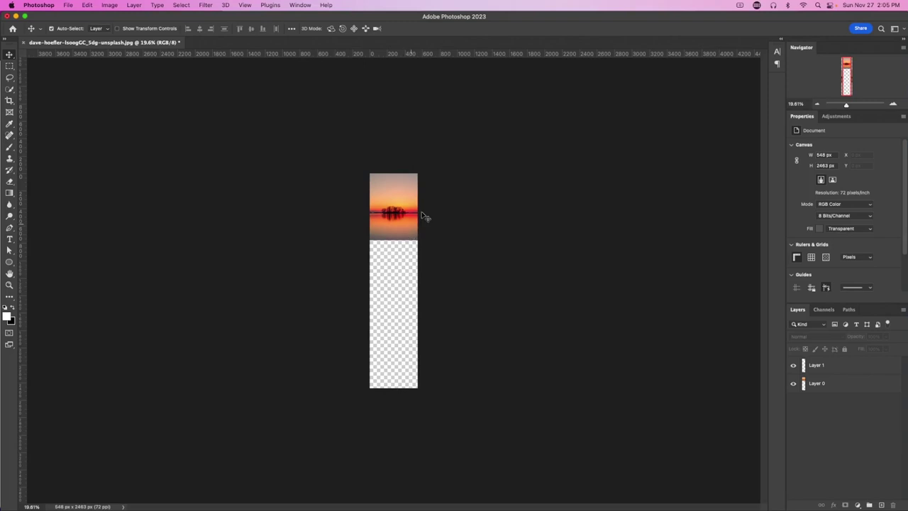
pyautogui.press('super+equal')
pyautogui.press('super+equal')
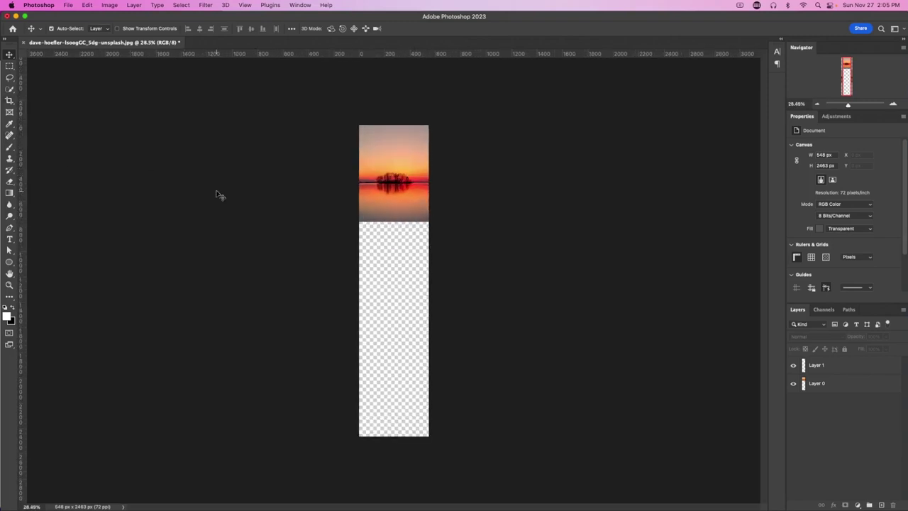
pyautogui.click(10, 102)
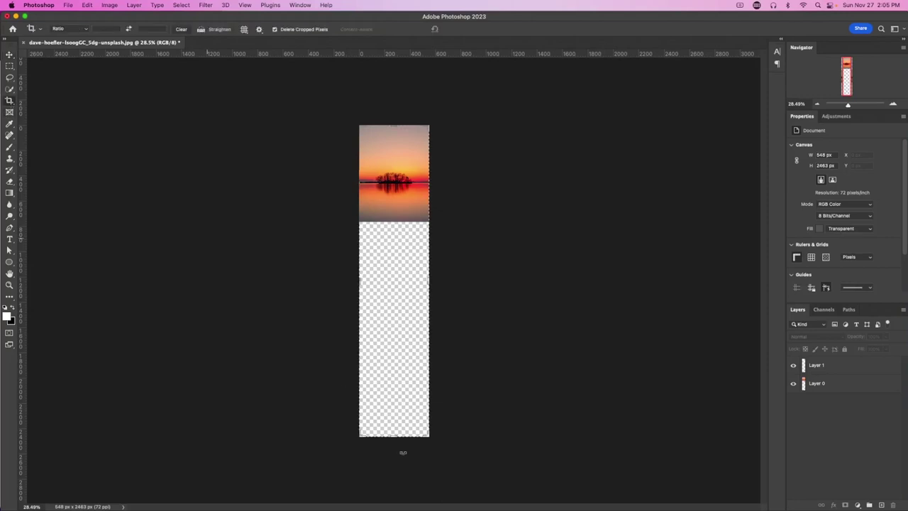
pyautogui.moveTo(393, 434); pyautogui.dragTo(393, 474)
pyautogui.press('Return')
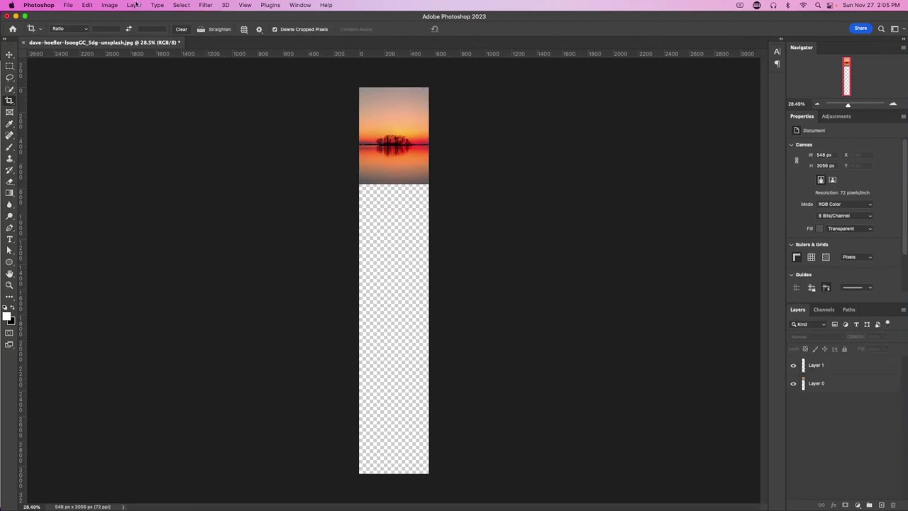
# Step: Scale the extended image back proportionally to a height of 2463 px and return to the Move tool
pyautogui.click(102, 5)
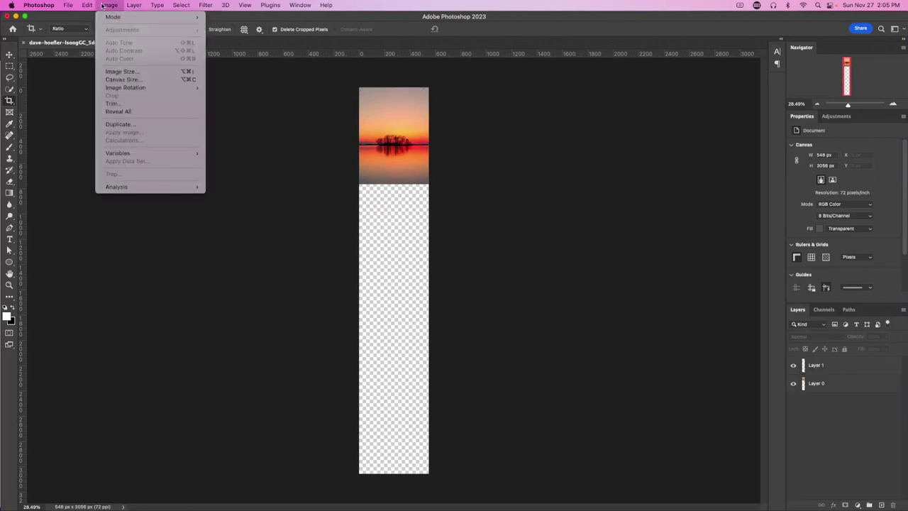
pyautogui.click(121, 71)
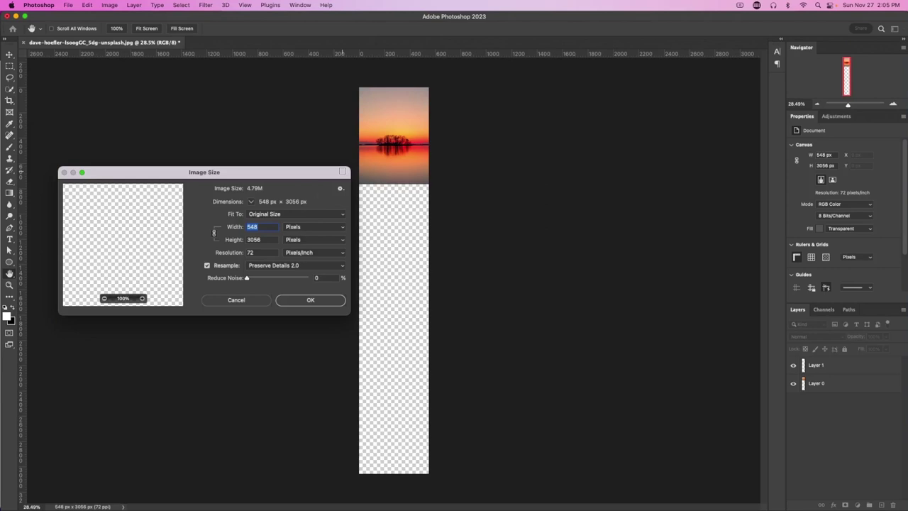
pyautogui.write('4')
pyautogui.doubleClick(264, 240)
pyautogui.write('2463')
pyautogui.click(311, 300)
pyautogui.press('c')
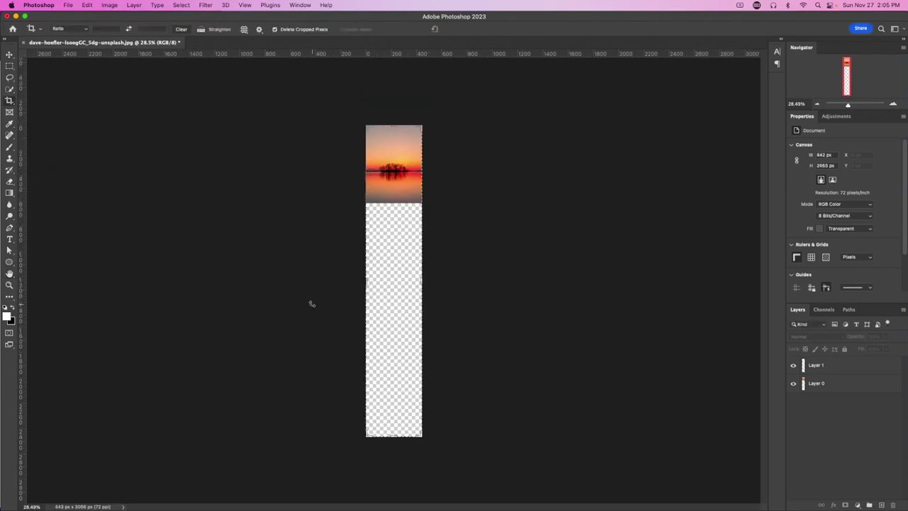
pyautogui.click(12, 55)
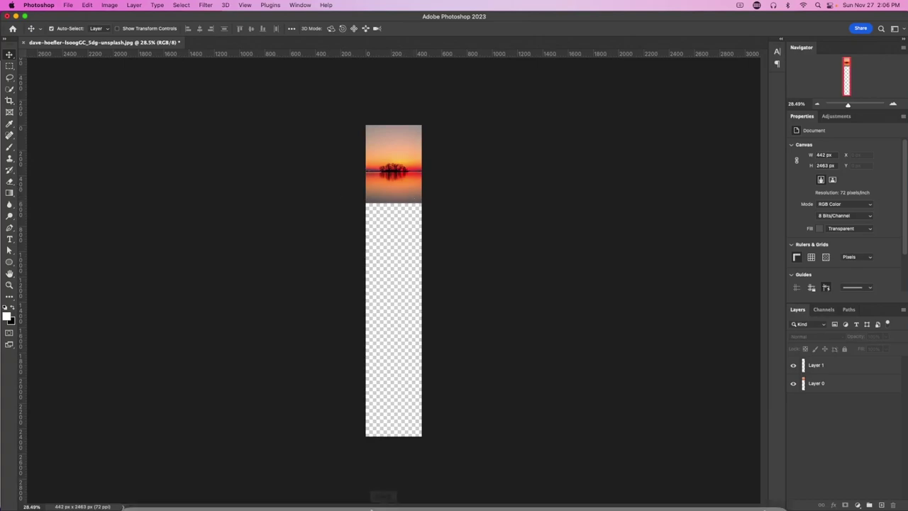
# Step: Switch to Editor X in Chrome, upload the teal-sky sunset photo and vert.png as site media, and add the photo to the page
pyautogui.click(179, 490)
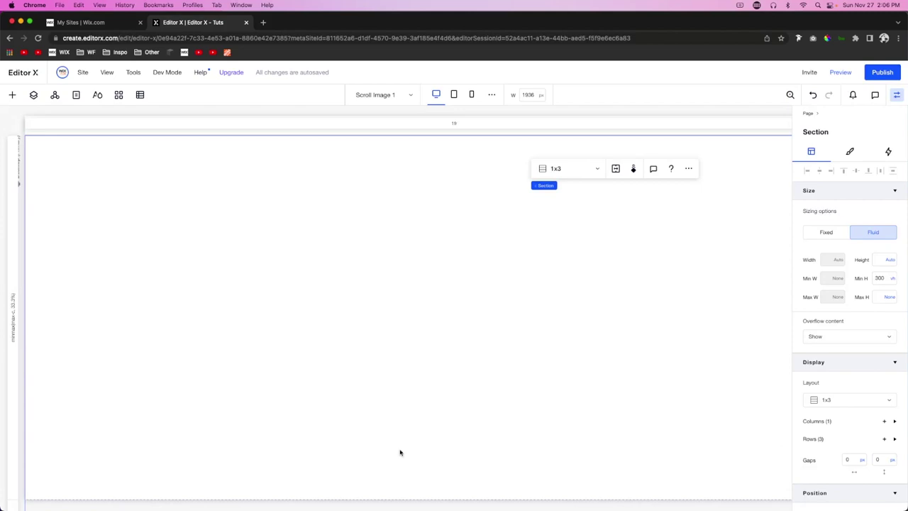
pyautogui.click(12, 96)
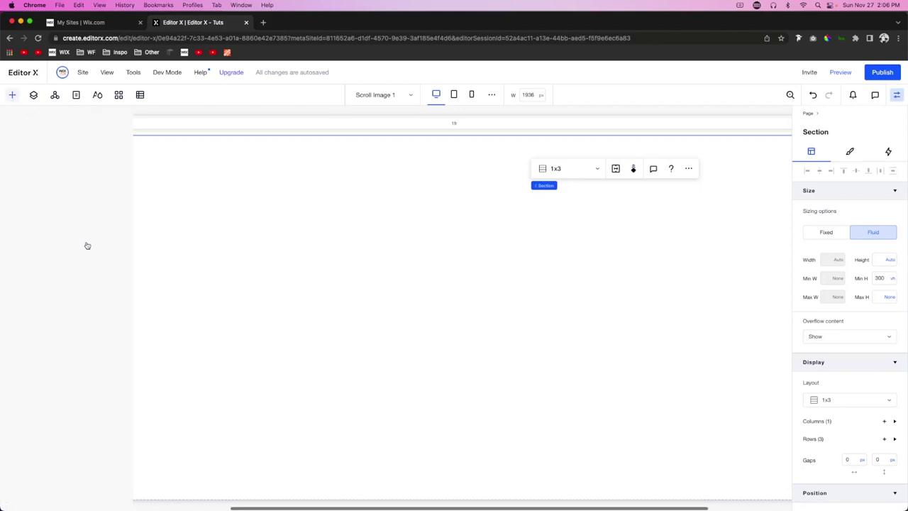
pyautogui.click(33, 247)
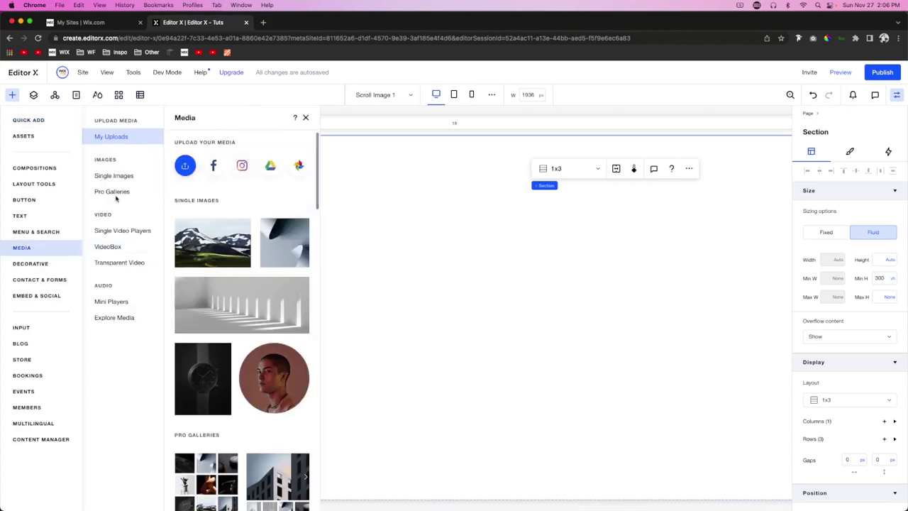
pyautogui.click(189, 167)
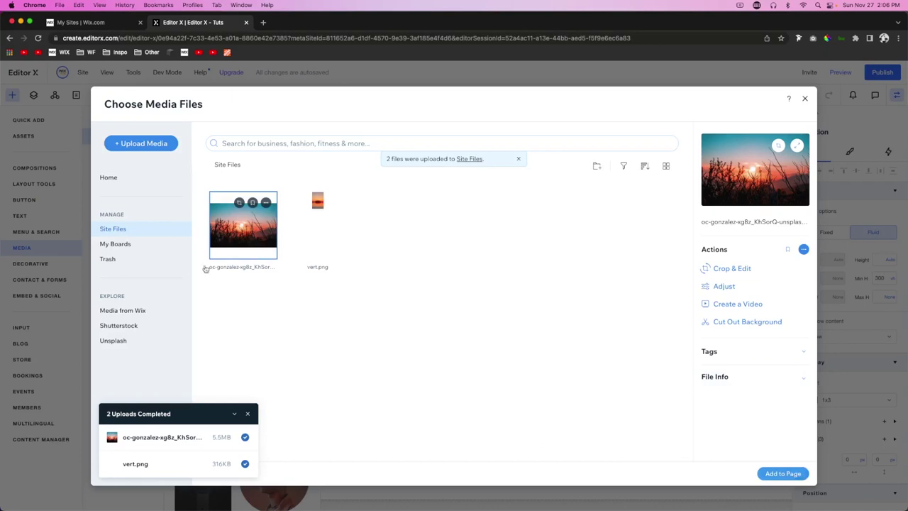
pyautogui.click(782, 473)
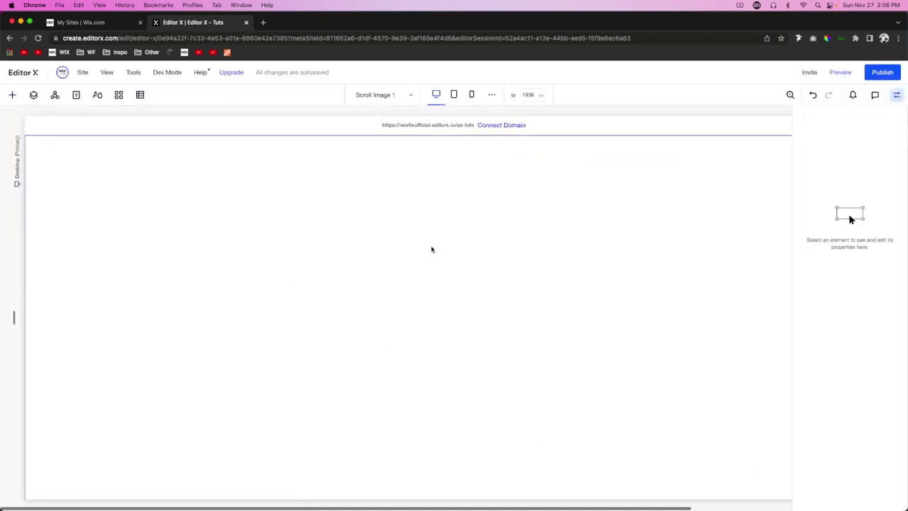
# Step: Place the photo in the section's second row at 100% height without proportional scaling, and align it to the right edge
pyautogui.click(845, 434)
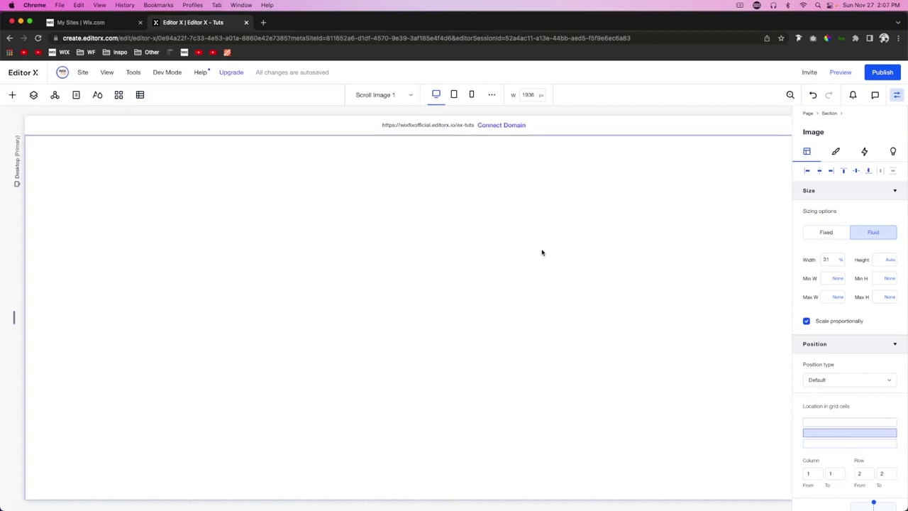
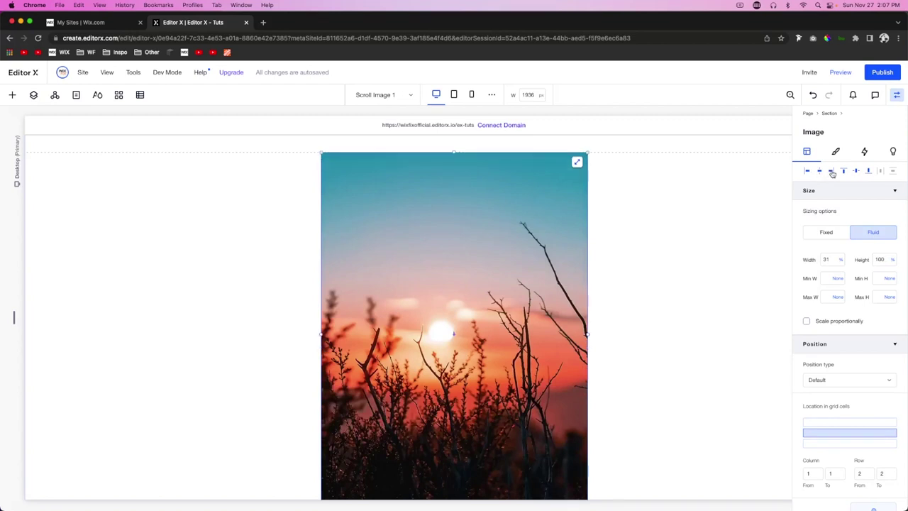
pyautogui.click(830, 171)
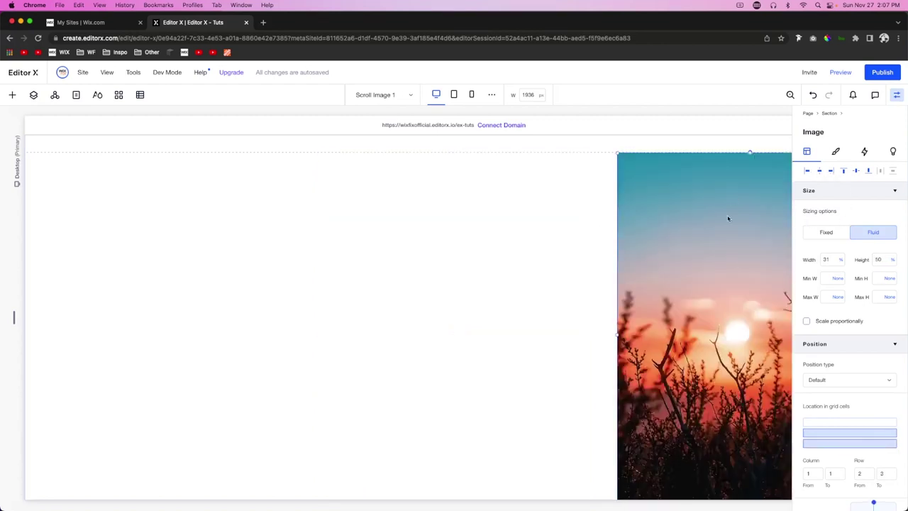
# Step: Round all four corners of the right-aligned photo with a linked corner radius
pyautogui.hscroll(2, 646, 248)
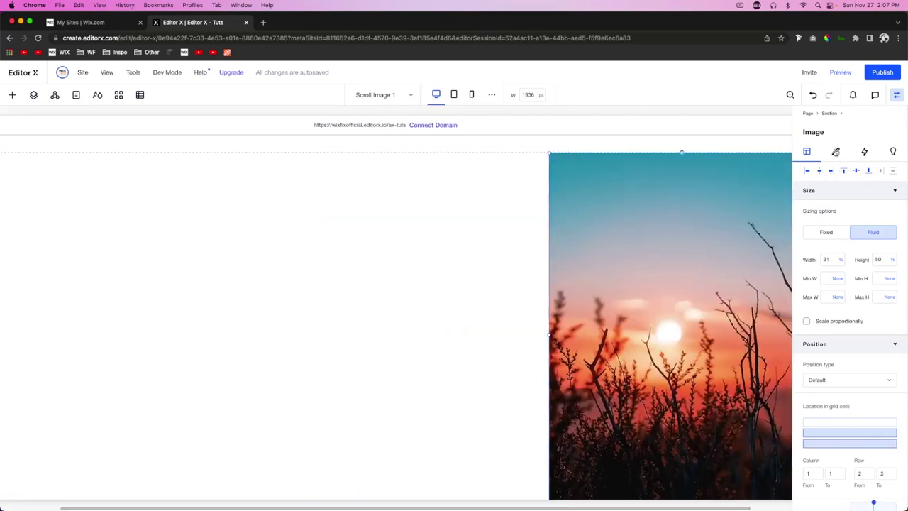
pyautogui.click(835, 152)
pyautogui.click(814, 338)
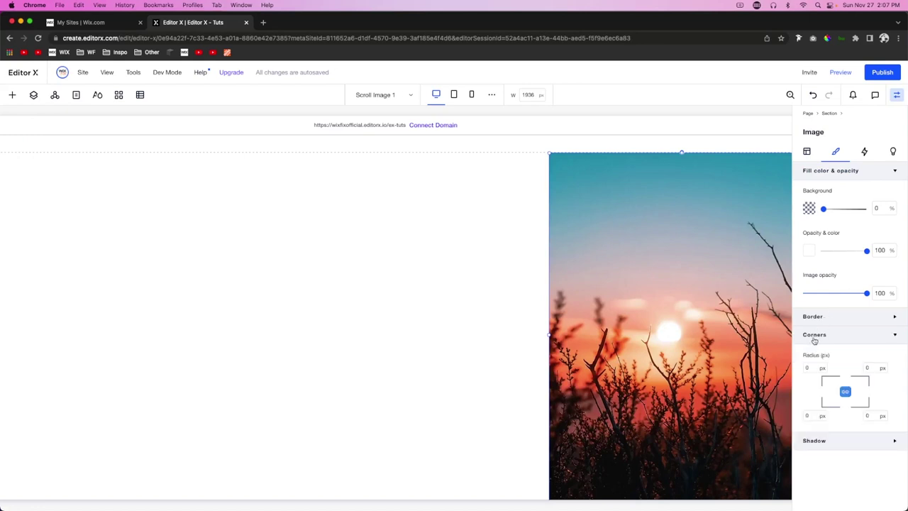
pyautogui.click(809, 367)
pyautogui.click(413, 305)
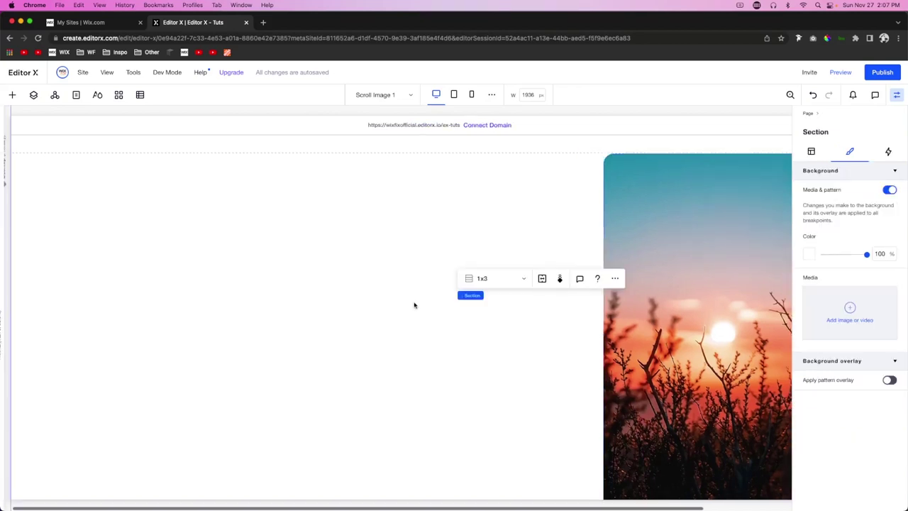
# Step: Add the uploaded vert.png image to the section beside the rounded photo
pyautogui.click(11, 97)
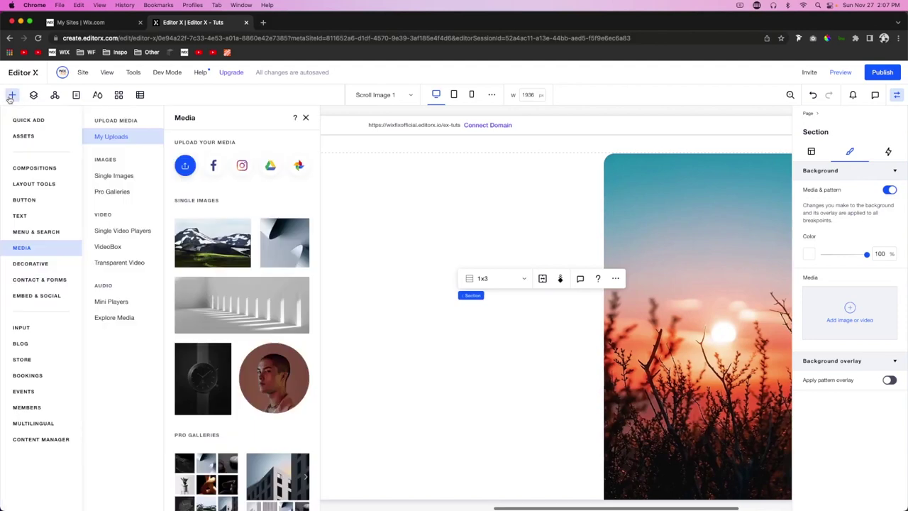
pyautogui.moveTo(247, 235)
pyautogui.moveTo(248, 234); pyautogui.dragTo(585, 302)
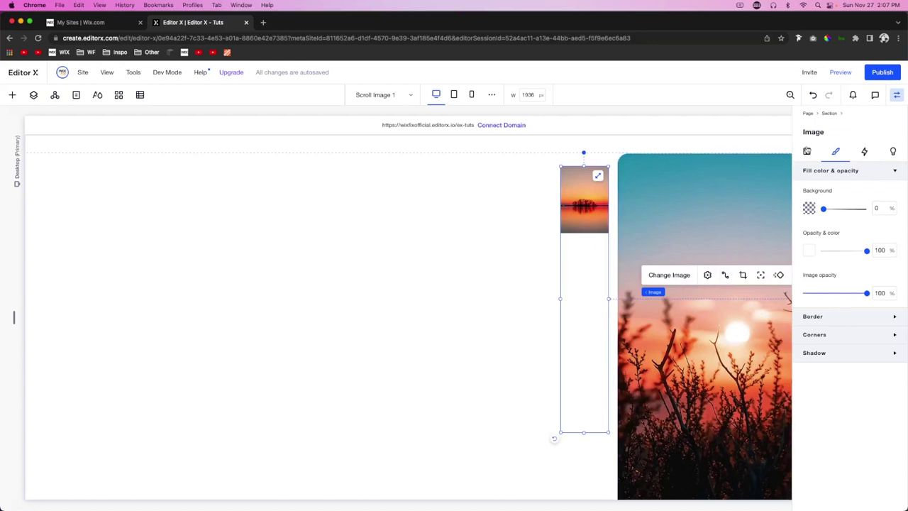
# Step: Make the vert.png image span rows 1 to 3 and set its height to 100% with proportional scaling off
pyautogui.click(806, 151)
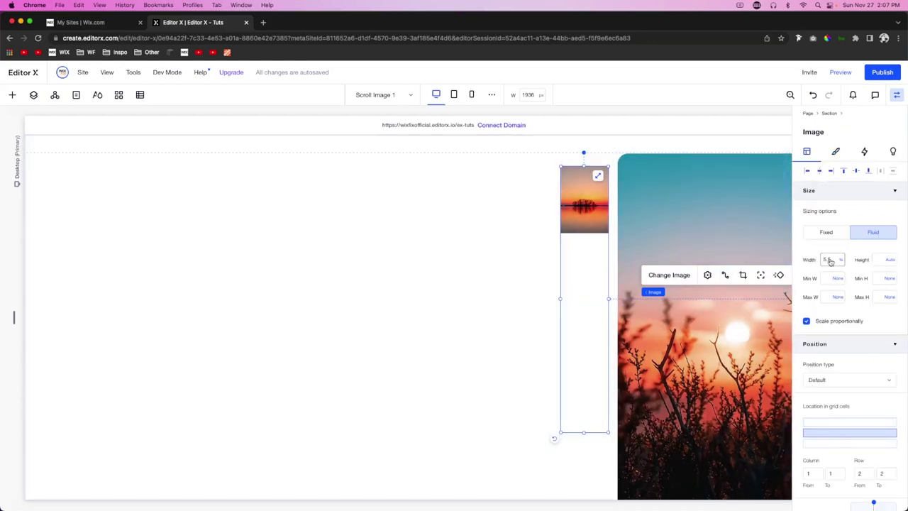
pyautogui.click(834, 423)
pyautogui.moveTo(840, 448); pyautogui.dragTo(839, 448)
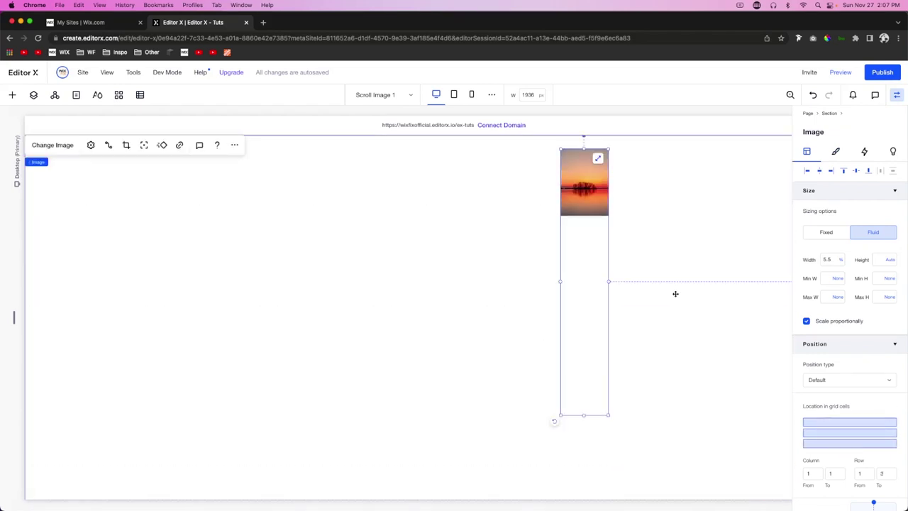
pyautogui.scroll(-5, 675, 294)
pyautogui.scroll(-2, 674, 296)
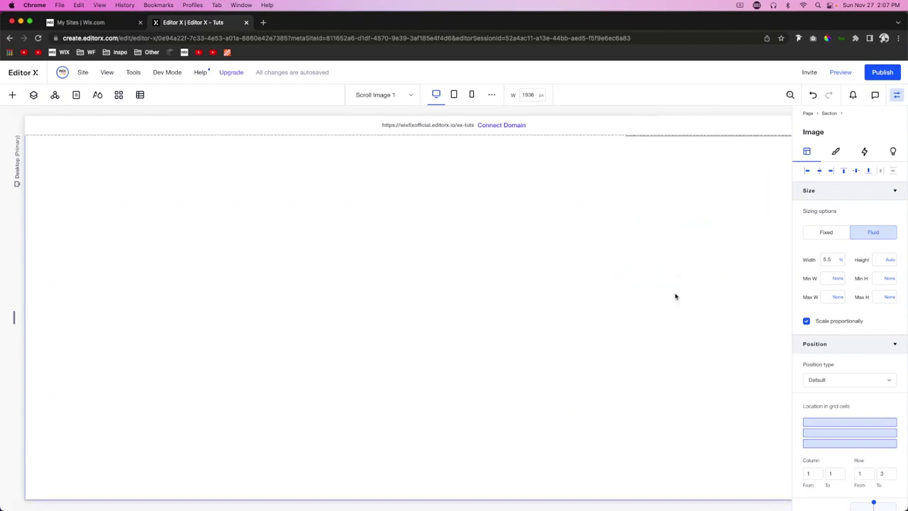
pyautogui.scroll(6, 675, 296)
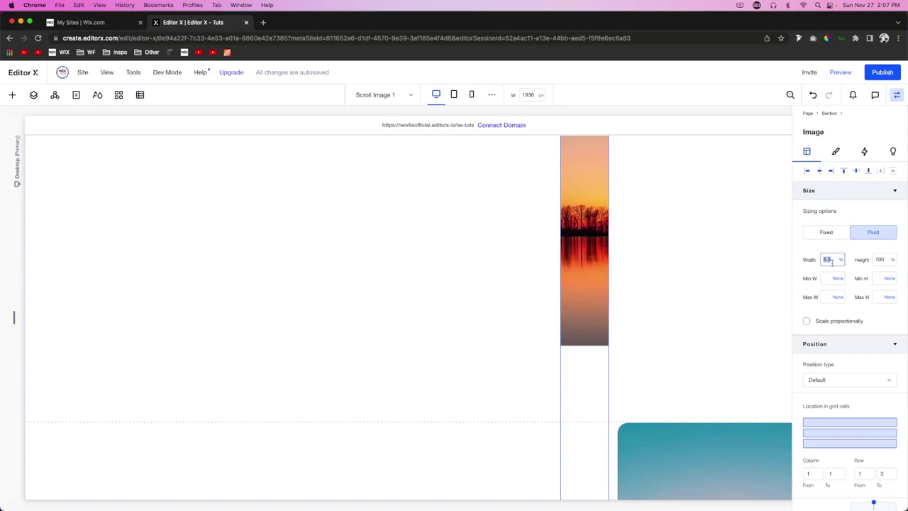
# Step: Set the tall image's width to 24%, align it to the section's top, and give it a 26% right margin
pyautogui.press('Return')
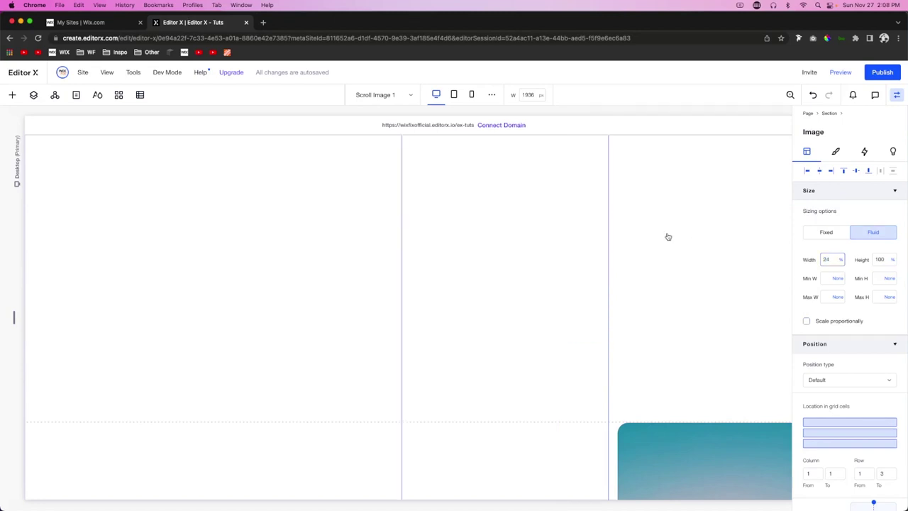
pyautogui.click(843, 171)
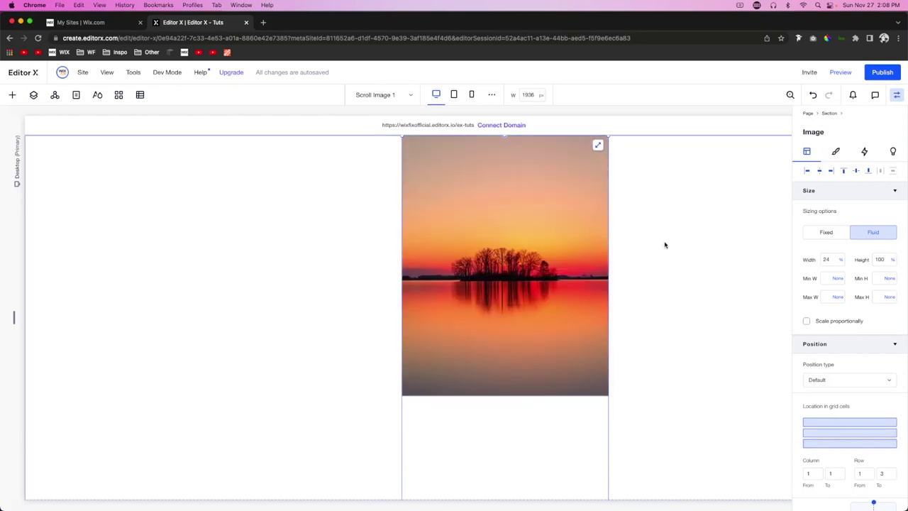
pyautogui.scroll(-3, 852, 355)
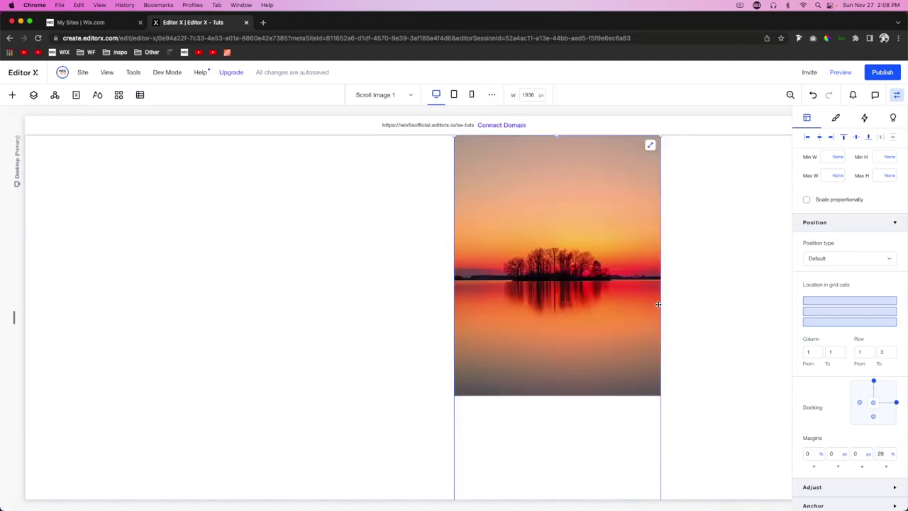
# Step: Set the tall sunset image's scroll behavior to Parallax and check it down the section
pyautogui.click(594, 269)
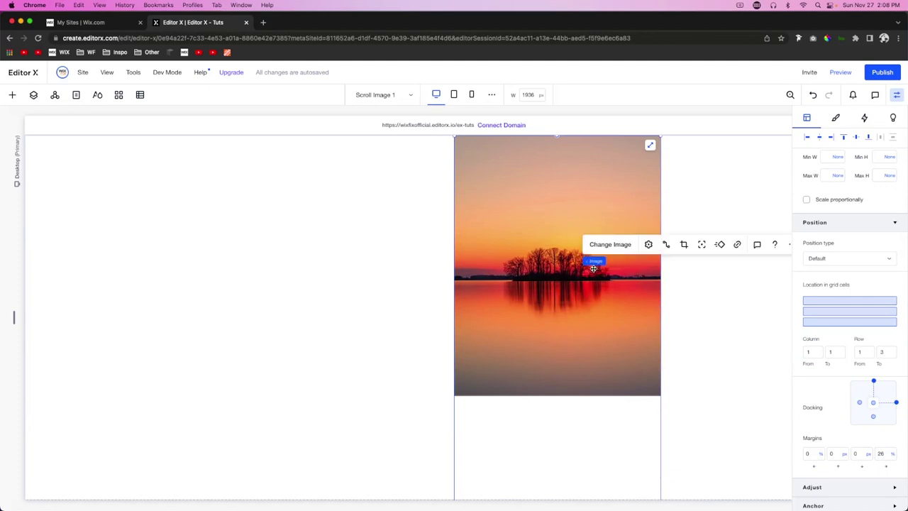
pyautogui.click(648, 244)
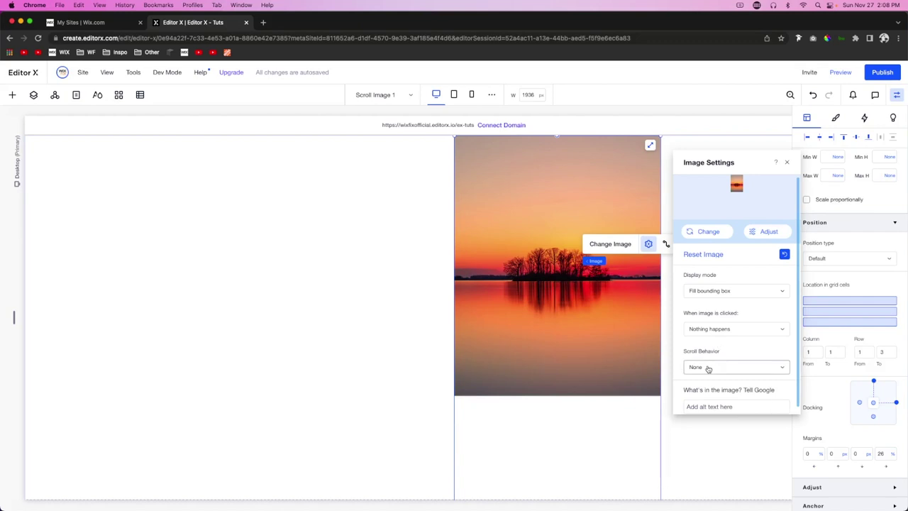
pyautogui.click(708, 367)
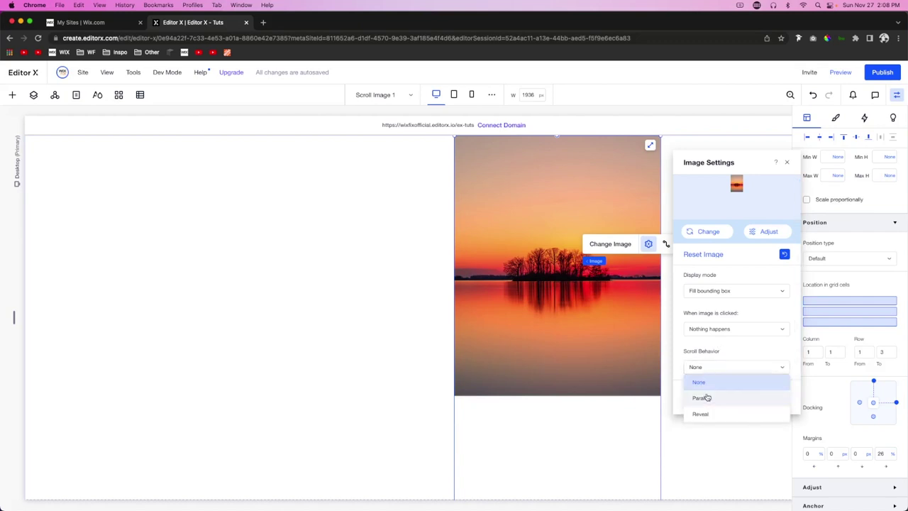
pyautogui.click(702, 398)
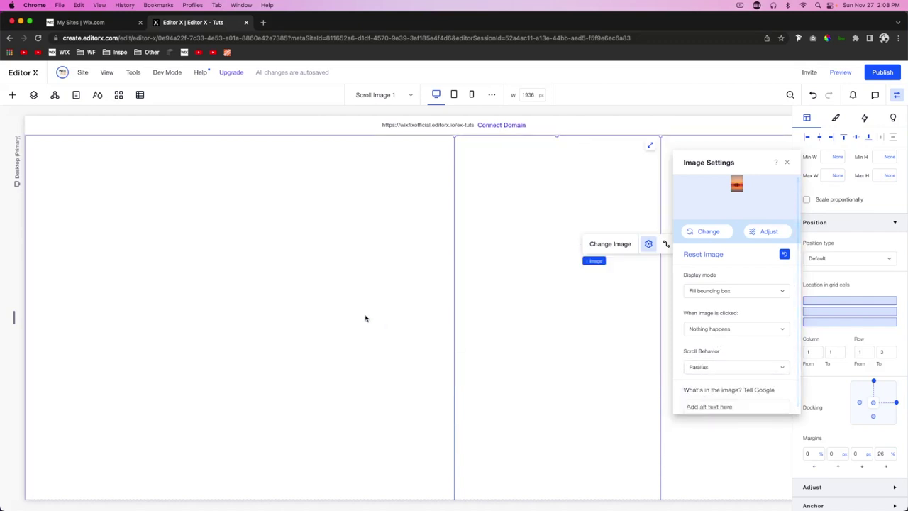
pyautogui.click(239, 303)
pyautogui.scroll(-5, 240, 302)
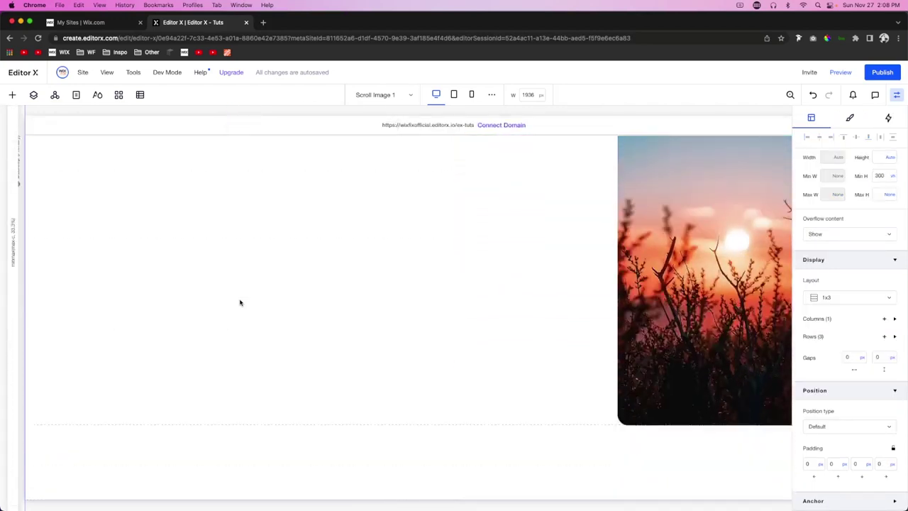
# Step: Add the saved container asset "top" to the section's first row and center it horizontally and vertically
pyautogui.click(12, 95)
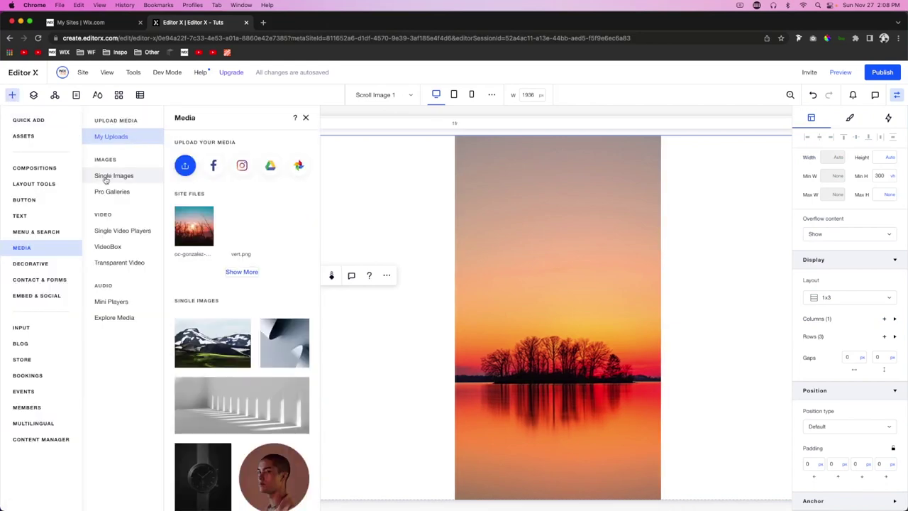
pyautogui.click(24, 136)
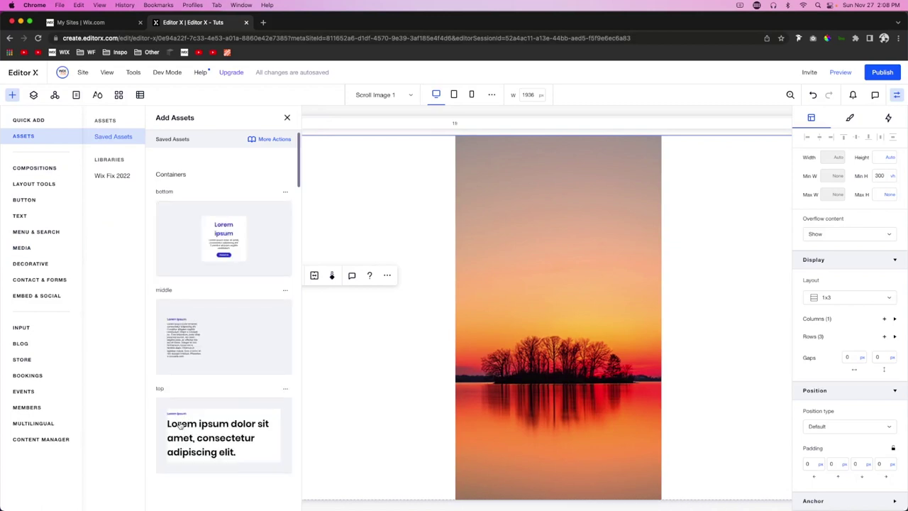
pyautogui.moveTo(213, 408); pyautogui.dragTo(424, 282)
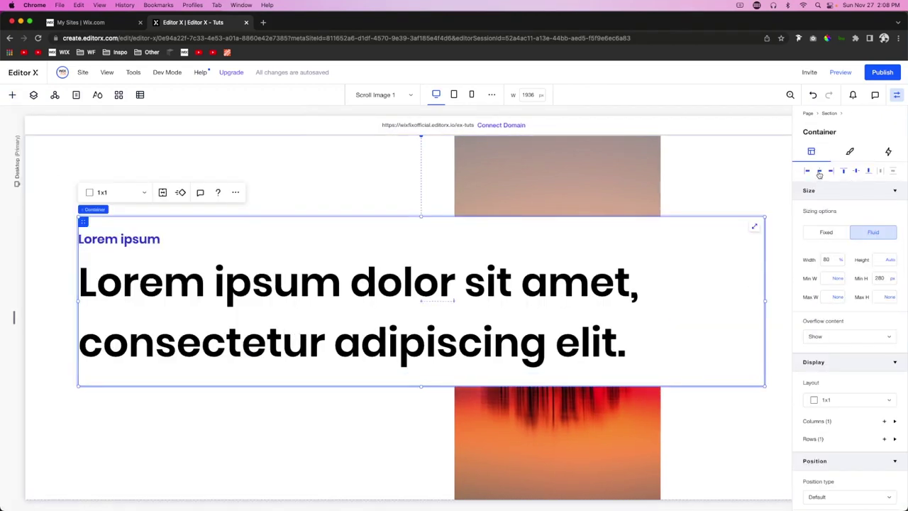
pyautogui.scroll(1, 518, 253)
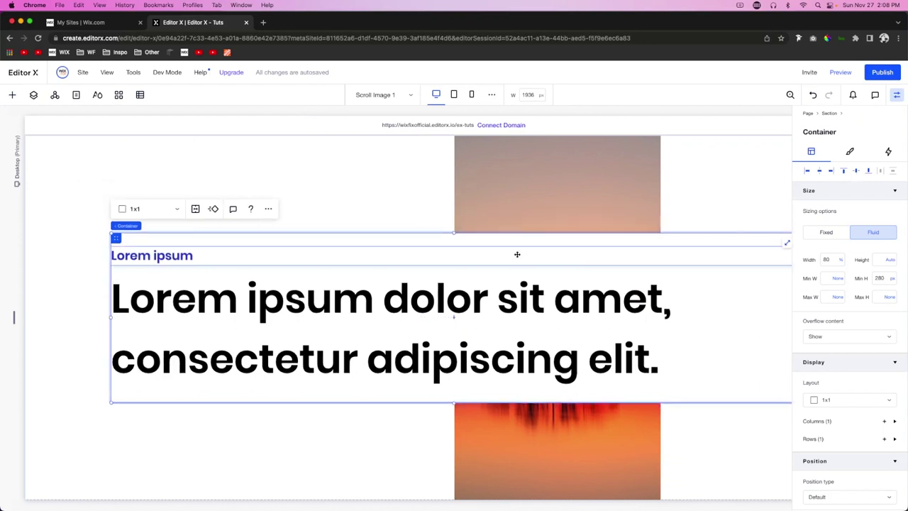
# Step: Add the saved container asset "middle" to the section's second row and center it in that row
pyautogui.scroll(-5, 517, 253)
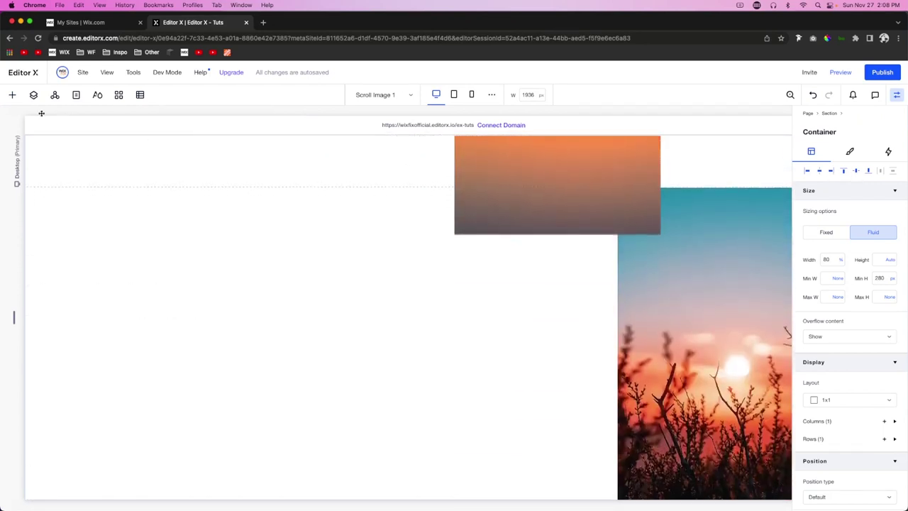
pyautogui.click(12, 95)
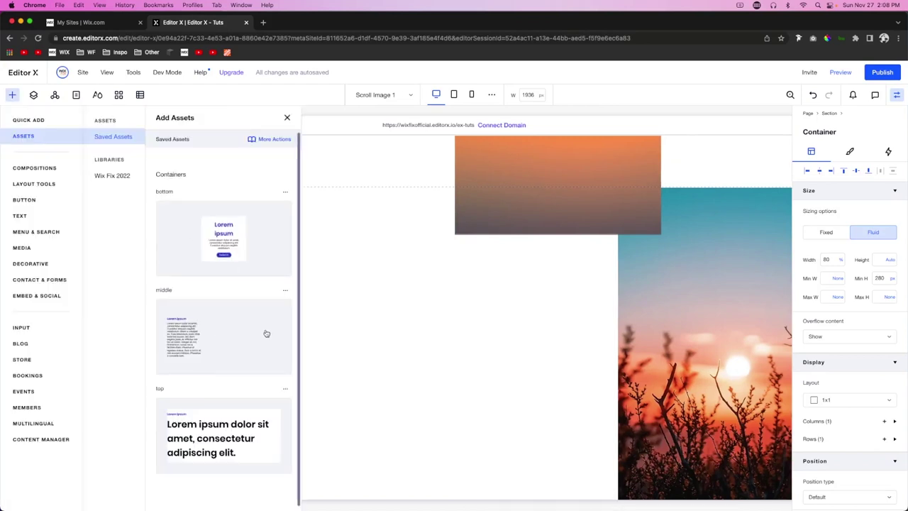
pyautogui.moveTo(266, 334); pyautogui.dragTo(507, 356)
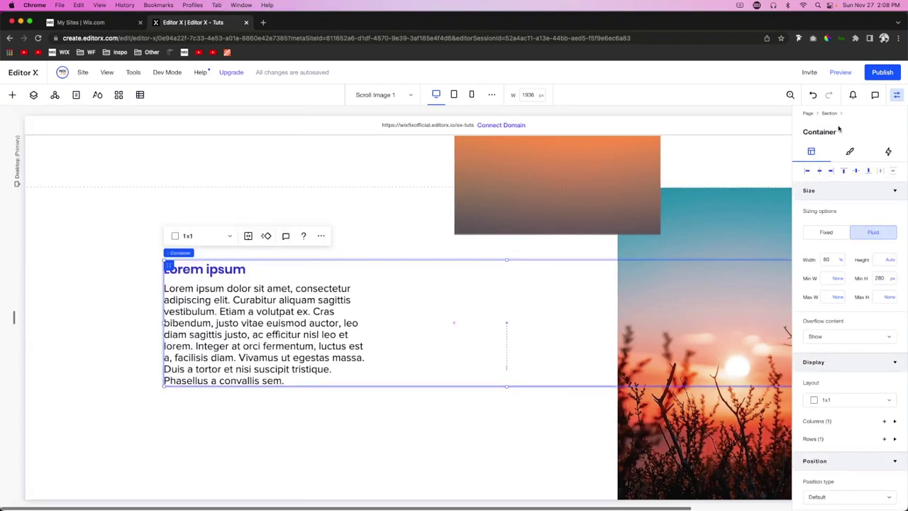
pyautogui.click(856, 172)
pyautogui.press('cmd+z')
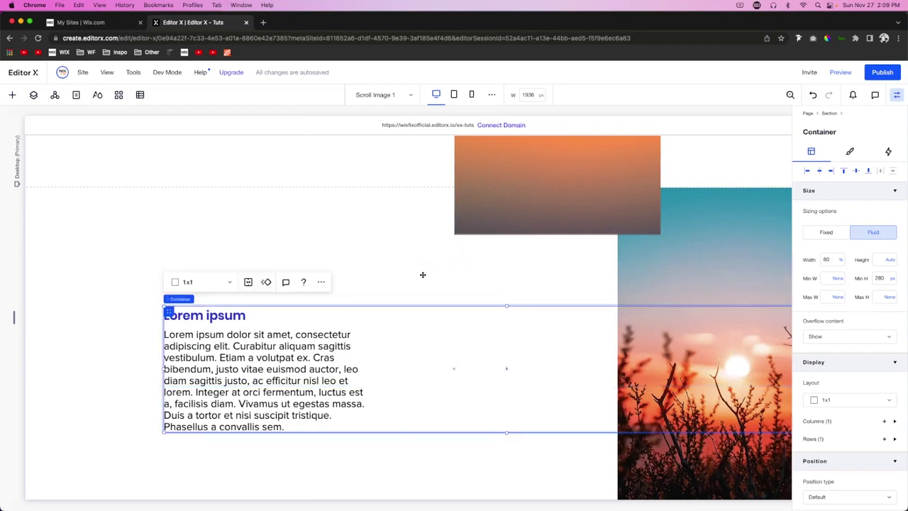
# Step: Add the saved container asset "bottom" to the section's third row and review the section above it
pyautogui.scroll(-10, 422, 275)
pyautogui.click(12, 98)
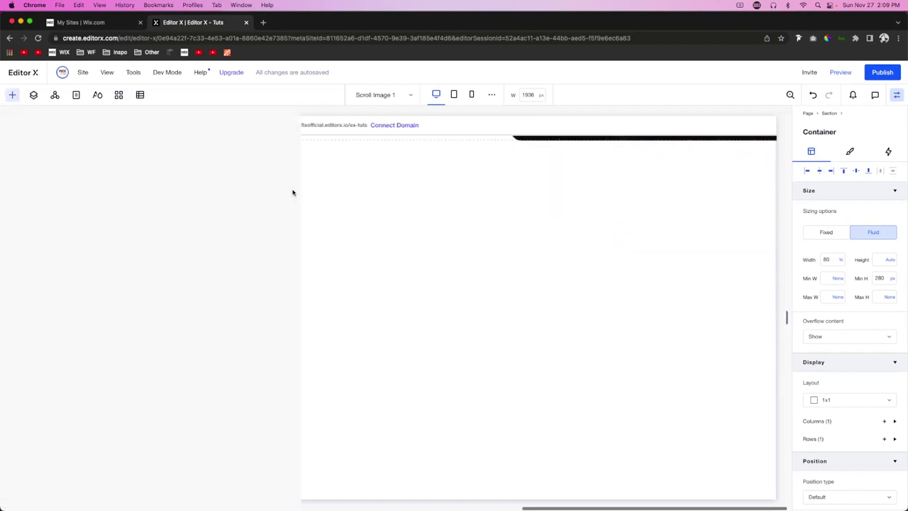
pyautogui.moveTo(351, 269); pyautogui.dragTo(499, 346)
pyautogui.scroll(8, 547, 222)
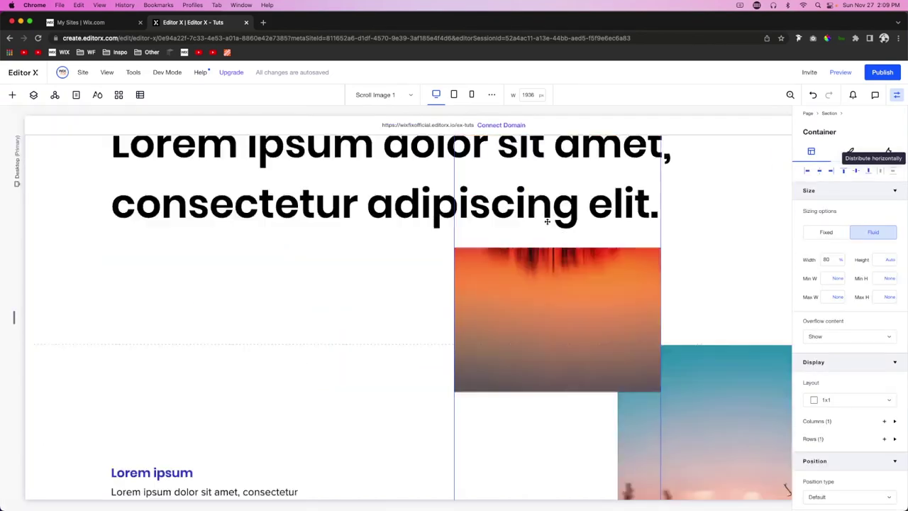
# Step: Preview the page and check the sunset image's parallax against the text containers down the section, then return to editing
pyautogui.click(840, 73)
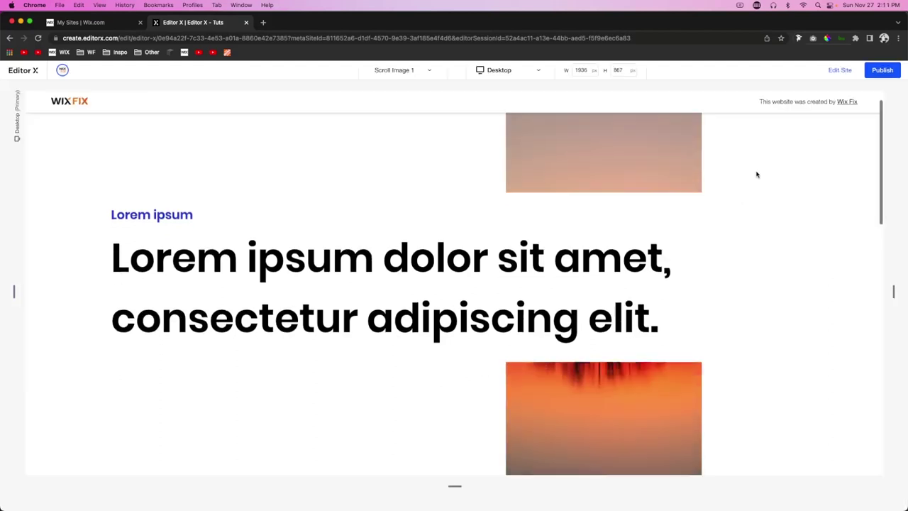
pyautogui.scroll(-5, 756, 175)
pyautogui.scroll(-5, 756, 175)
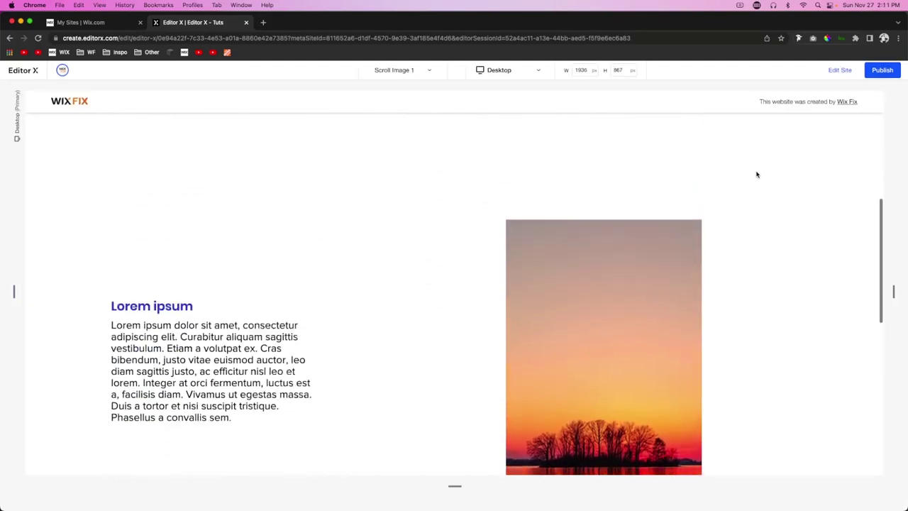
pyautogui.scroll(-5, 756, 175)
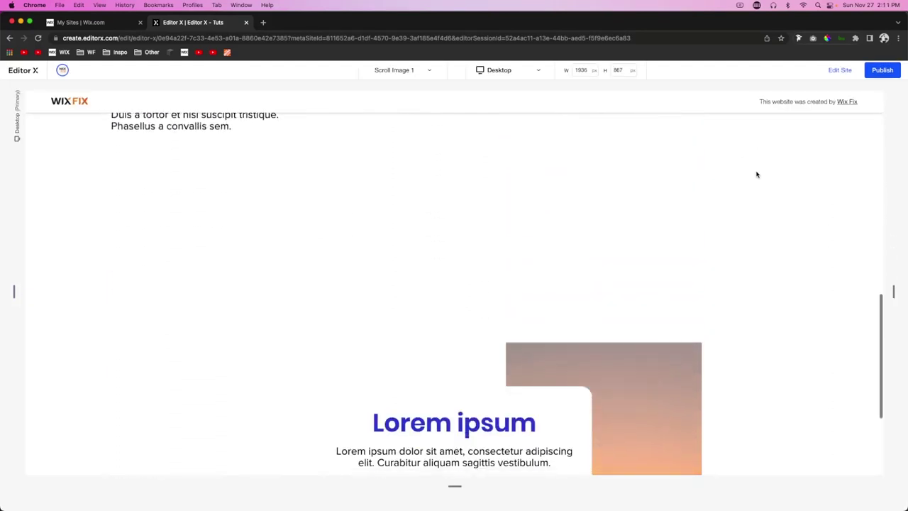
pyautogui.scroll(8, 757, 174)
pyautogui.scroll(10, 757, 174)
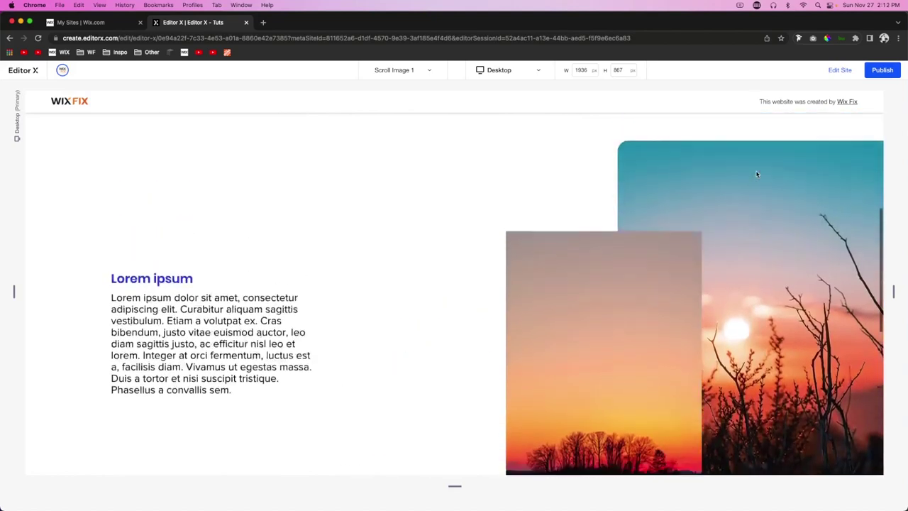
pyautogui.click(836, 73)
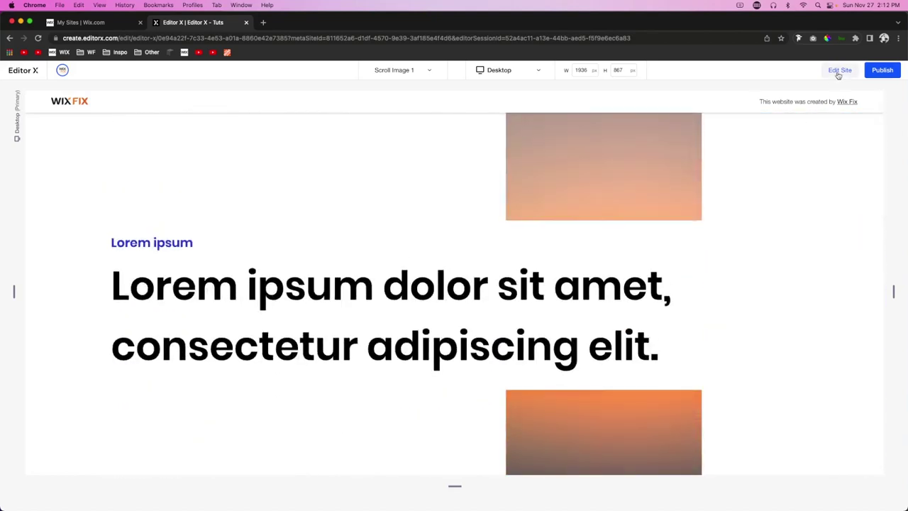
pyautogui.scroll(-1, 596, 325)
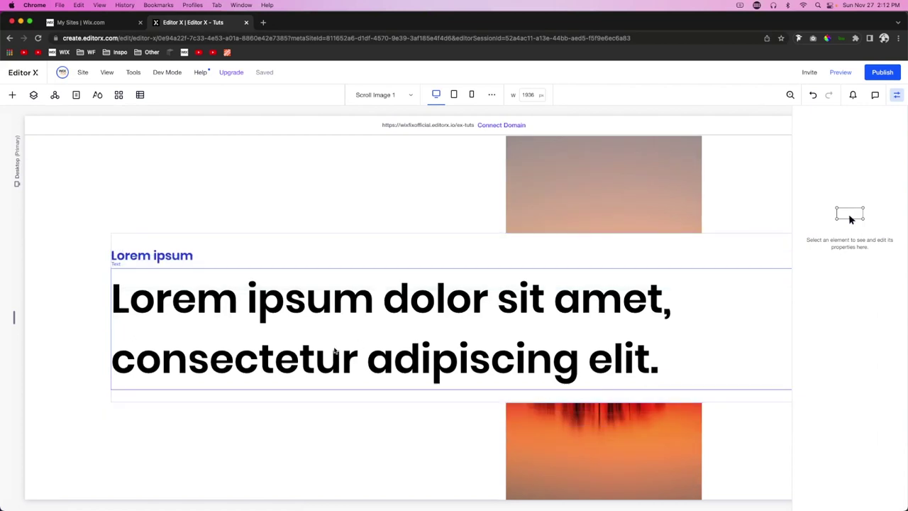
# Step: Switch to Photoshop and extend the sunset image's transparent canvas downward to about 4344 px tall with the Crop tool
pyautogui.moveTo(627, 505)
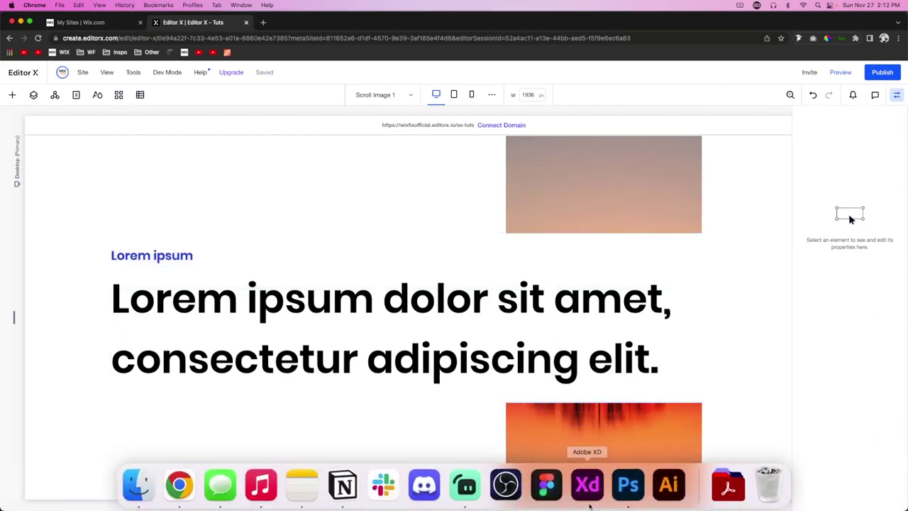
pyautogui.click(630, 484)
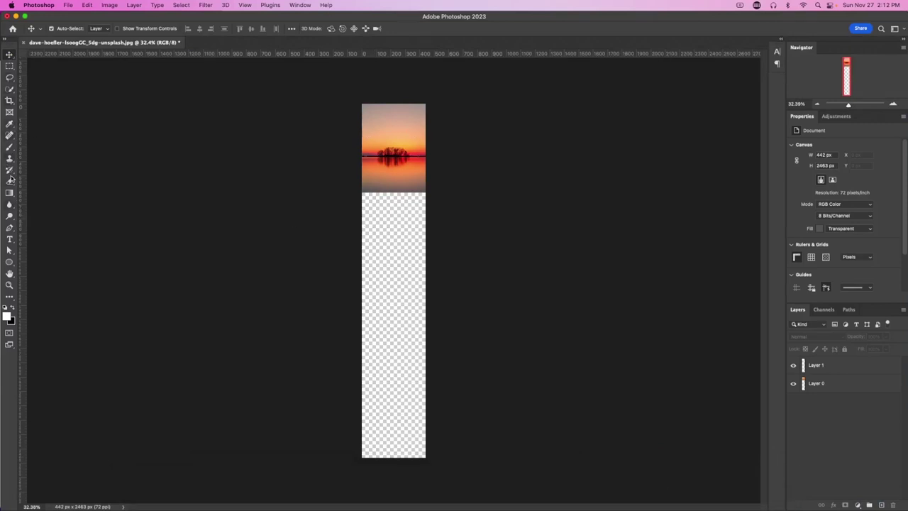
pyautogui.click(9, 102)
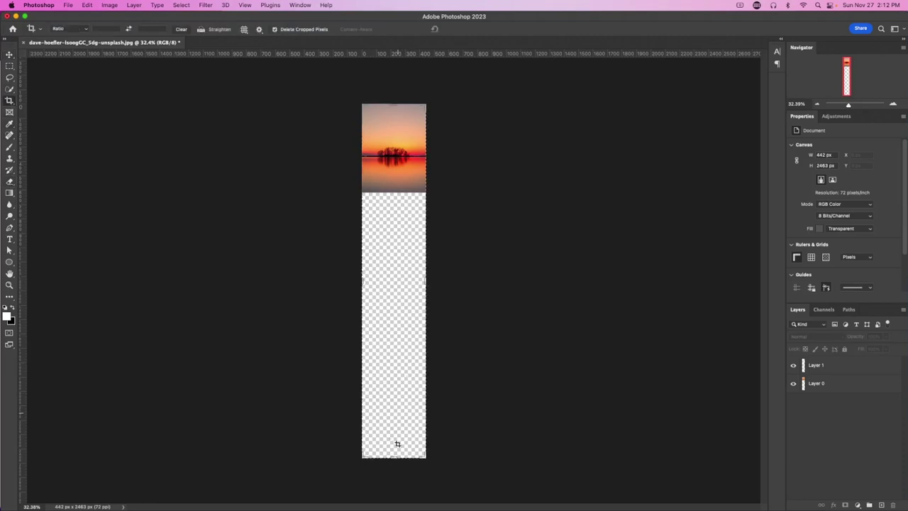
pyautogui.moveTo(389, 454); pyautogui.dragTo(406, 486)
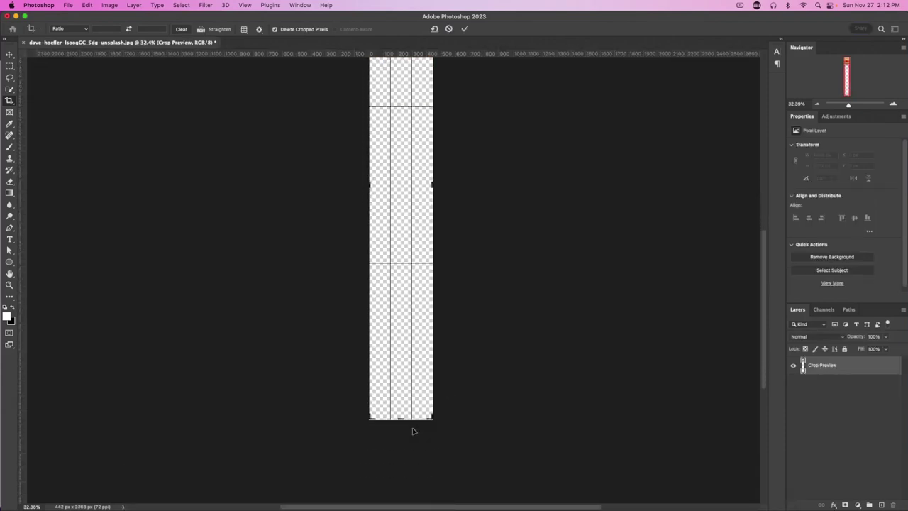
pyautogui.scroll(-5, 404, 397)
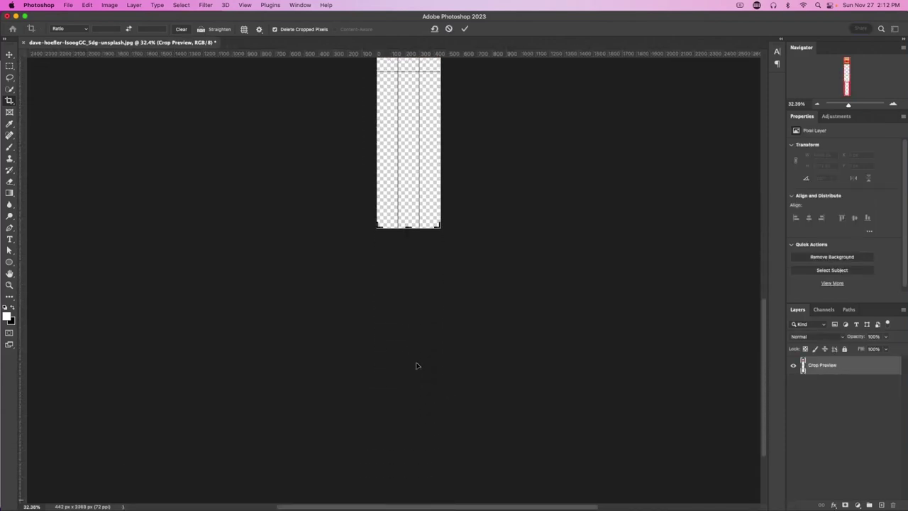
pyautogui.scroll(1, 417, 365)
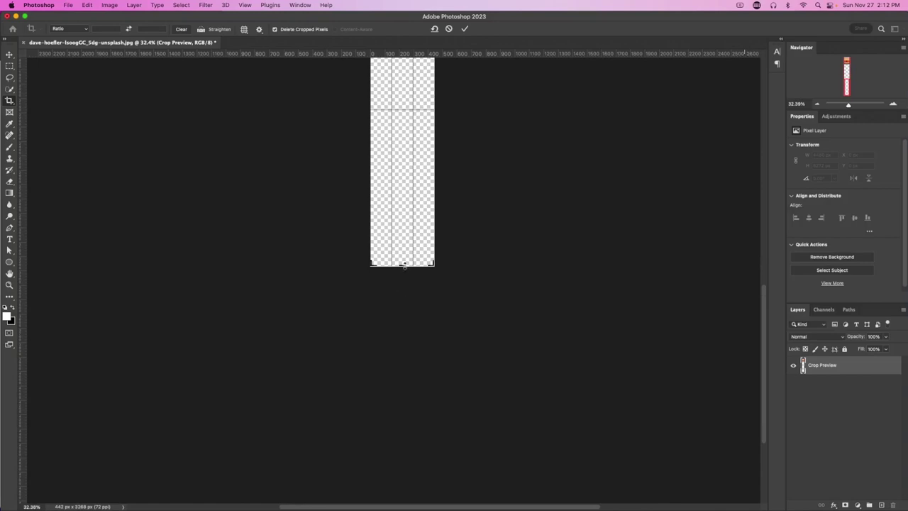
pyautogui.moveTo(404, 264); pyautogui.dragTo(413, 343)
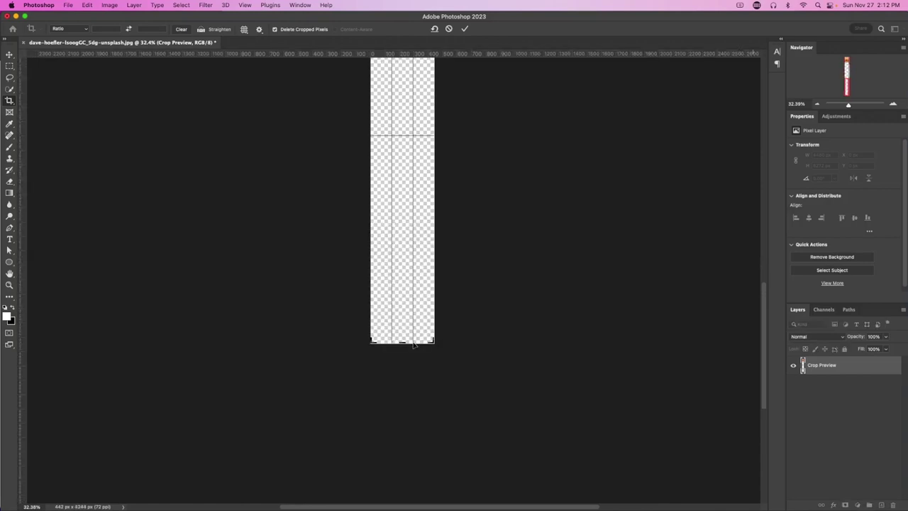
pyautogui.press('Return')
pyautogui.scroll(10, 479, 162)
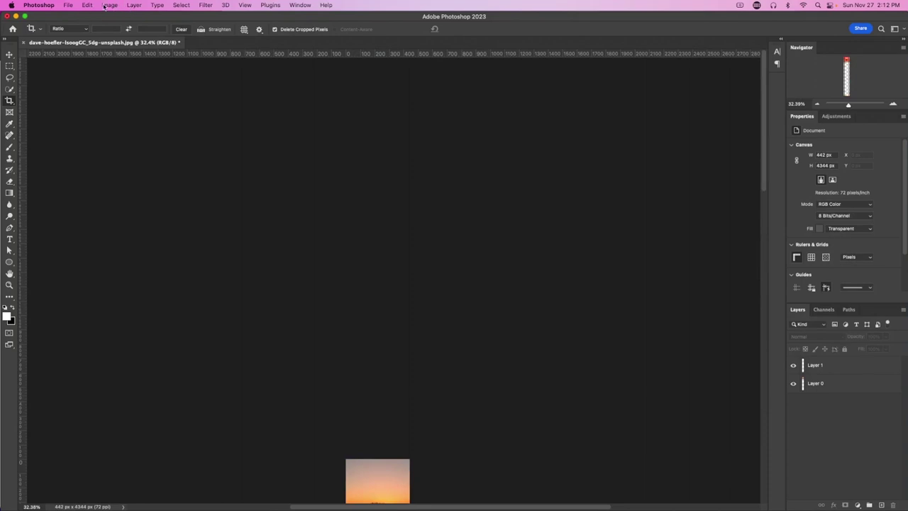
# Step: Resize the extended sunset image proportionally to a height of 2463 px and save it
pyautogui.click(110, 5)
pyautogui.click(355, 134)
pyautogui.click(258, 239)
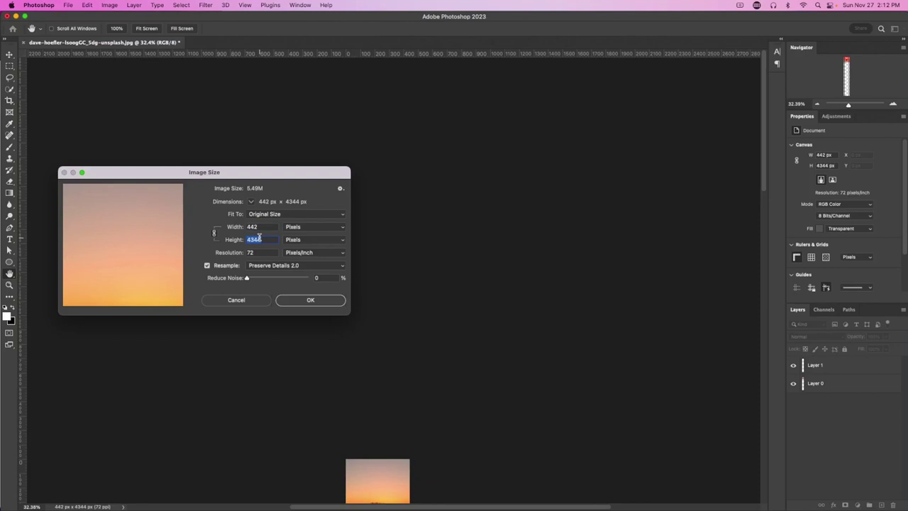
pyautogui.write('2463')
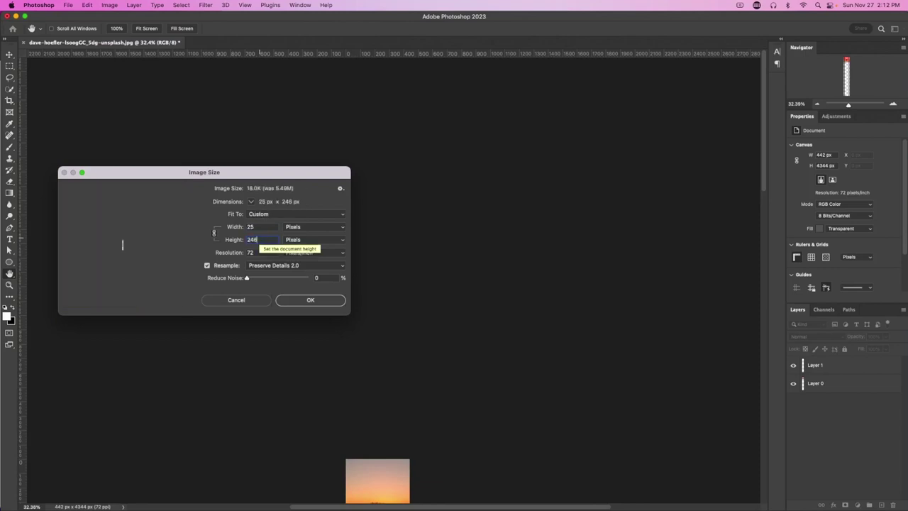
pyautogui.click(299, 299)
pyautogui.press('c')
pyautogui.press('super+s')
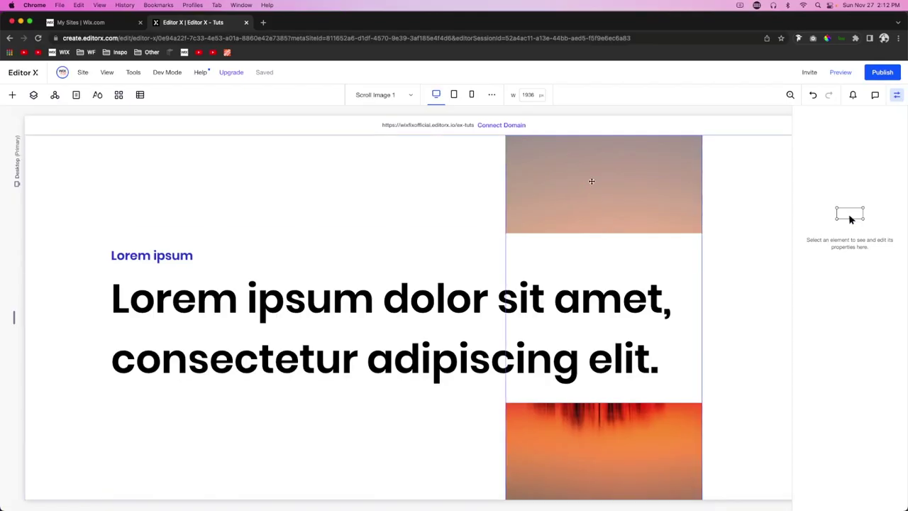
# Step: Back in Editor X, replace the section's tall sunset image with the uploaded file vert 2.png
pyautogui.click(592, 181)
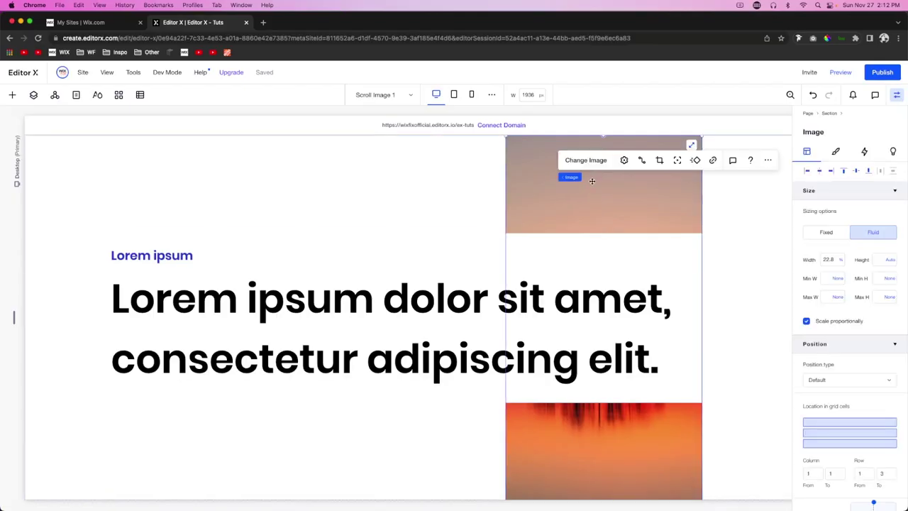
pyautogui.click(577, 160)
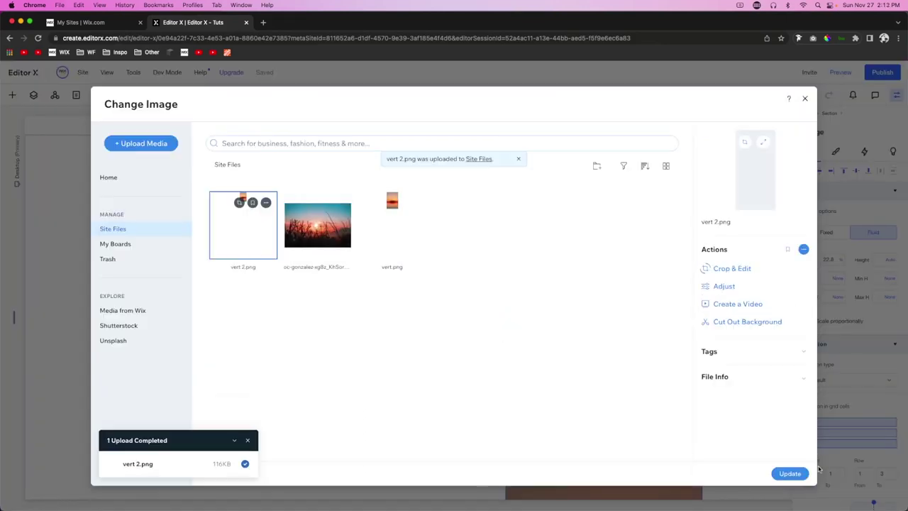
pyautogui.click(789, 473)
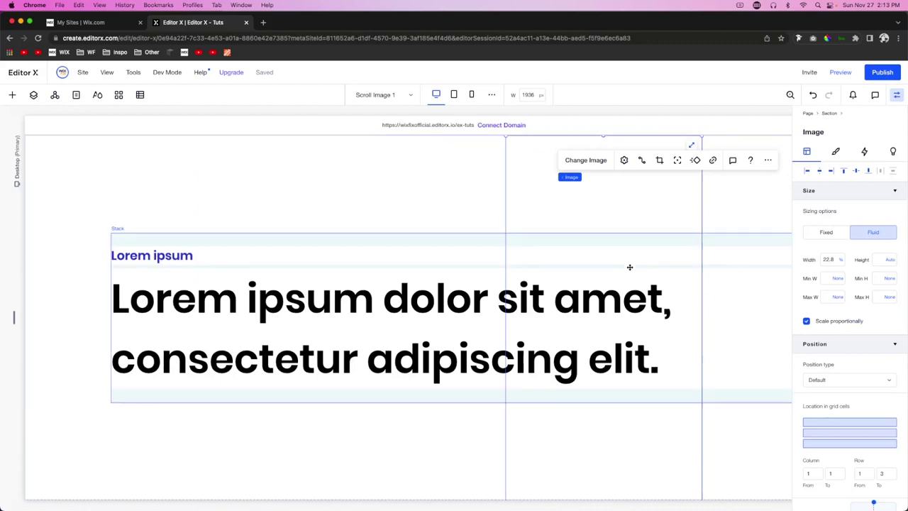
# Step: Set the replaced sunset image's scroll behavior to Parallax and preview it down the page
pyautogui.click(624, 160)
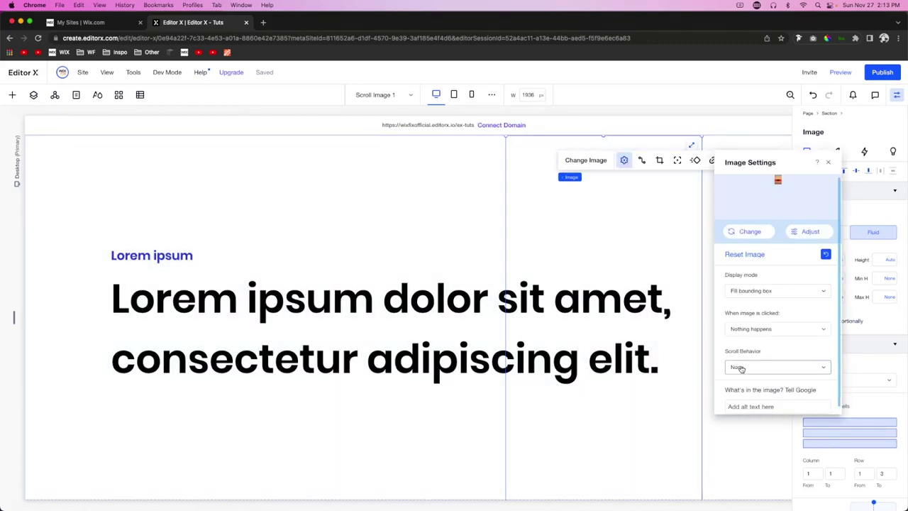
pyautogui.click(738, 365)
pyautogui.click(748, 398)
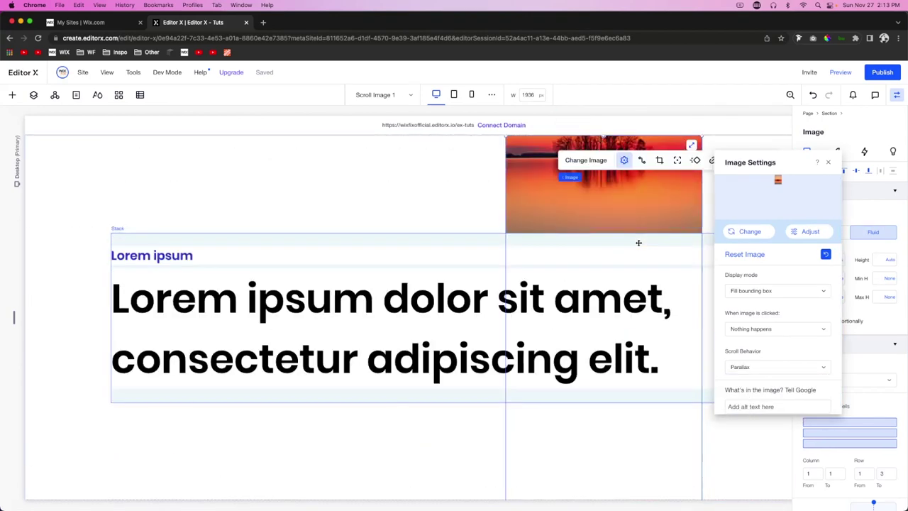
pyautogui.click(855, 73)
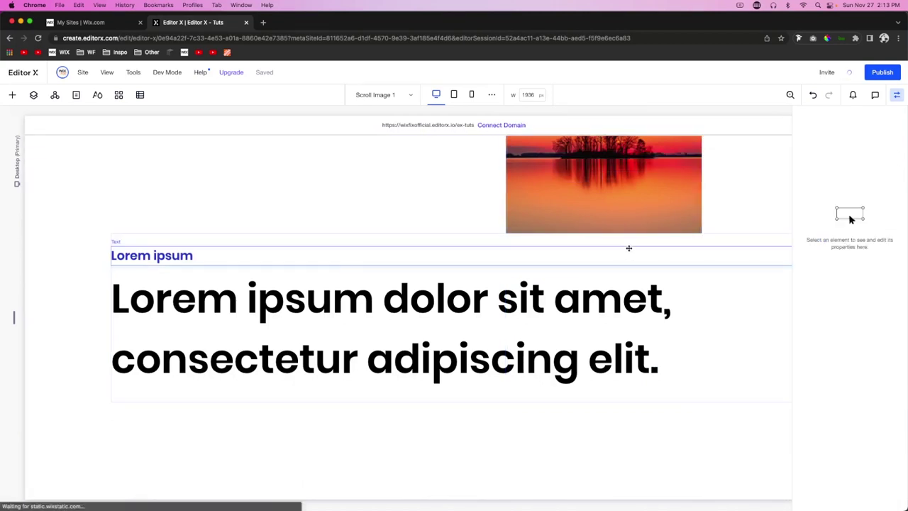
pyautogui.scroll(-10, 628, 249)
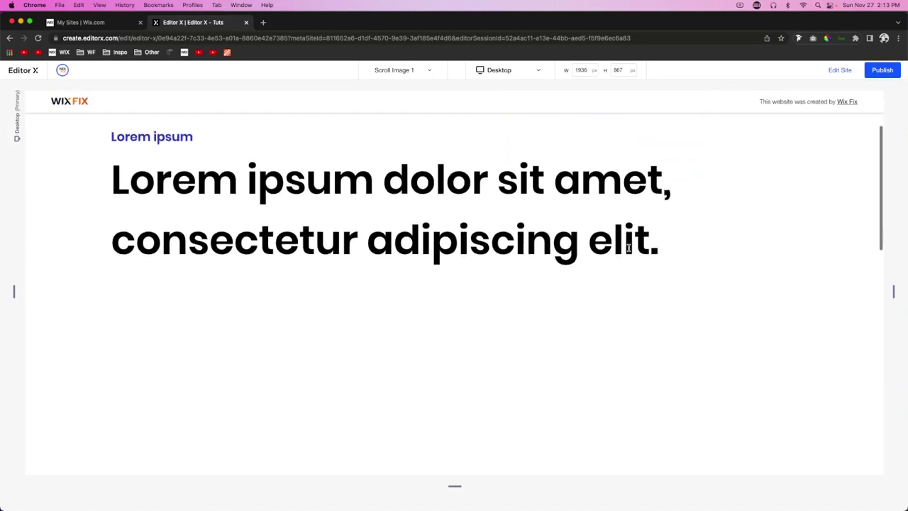
pyautogui.scroll(-10, 628, 249)
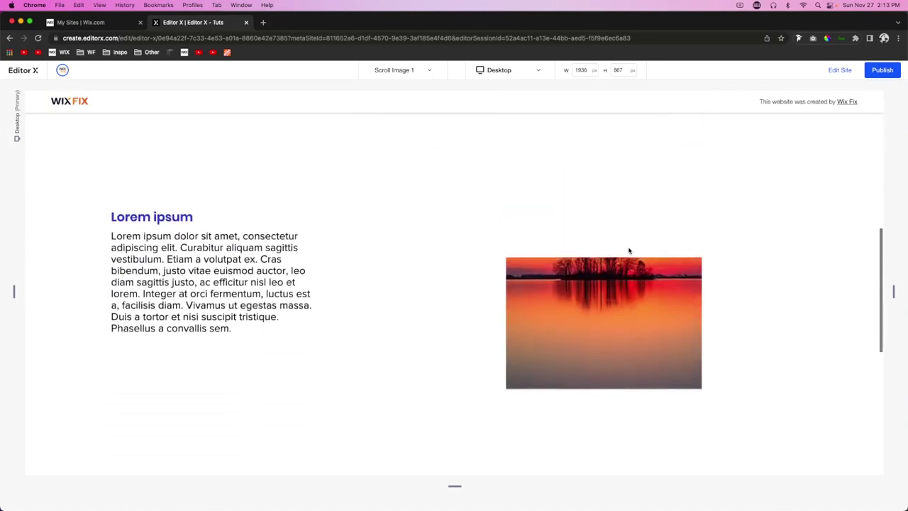
pyautogui.scroll(-5, 629, 250)
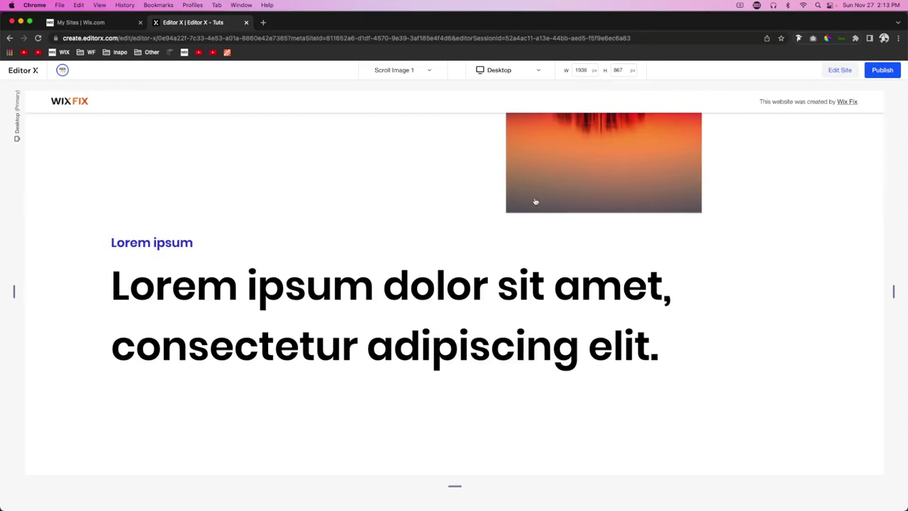
# Step: Move the sunset image's focal point slightly above its center and preview the scroll effect through all three rows
pyautogui.click(588, 204)
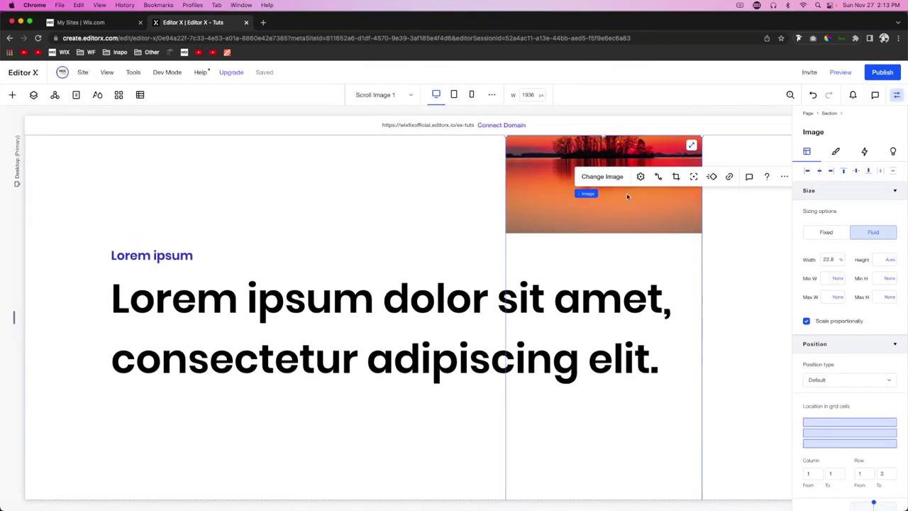
pyautogui.click(698, 177)
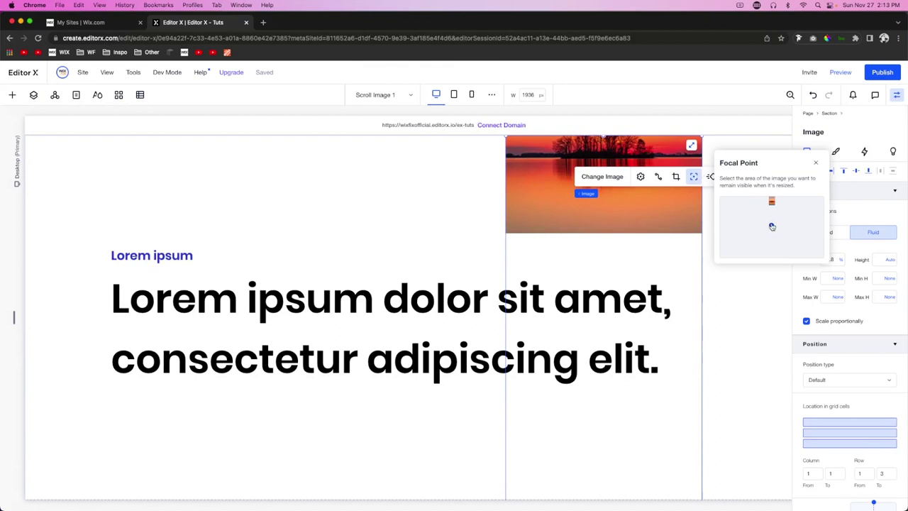
pyautogui.moveTo(772, 226); pyautogui.dragTo(773, 221)
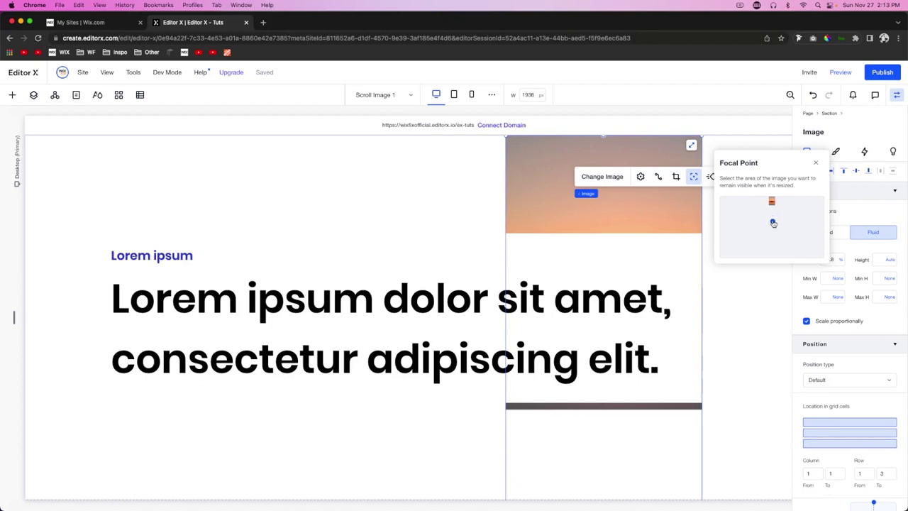
pyautogui.click(840, 71)
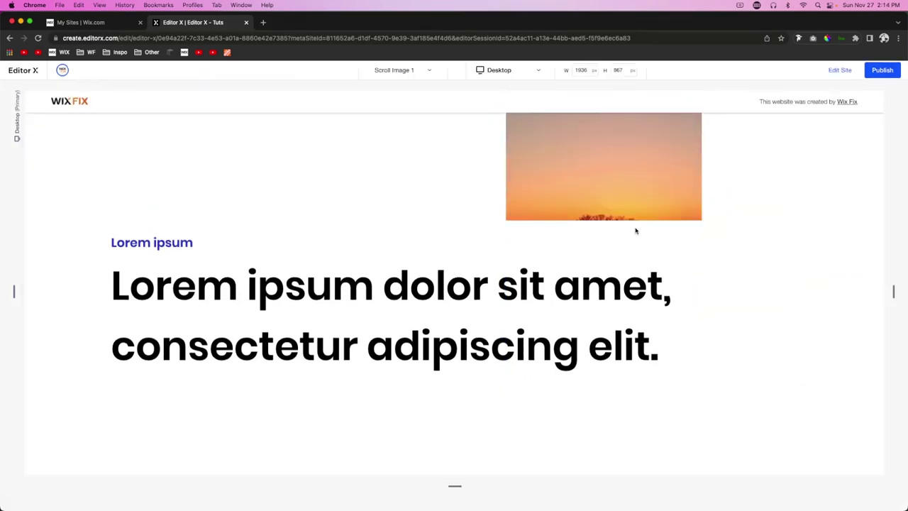
pyautogui.scroll(-5, 636, 230)
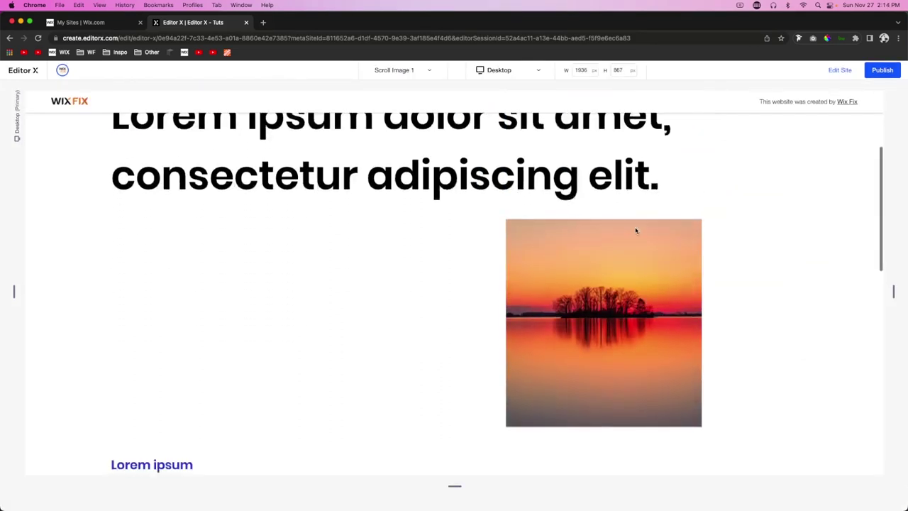
pyautogui.scroll(-8, 636, 231)
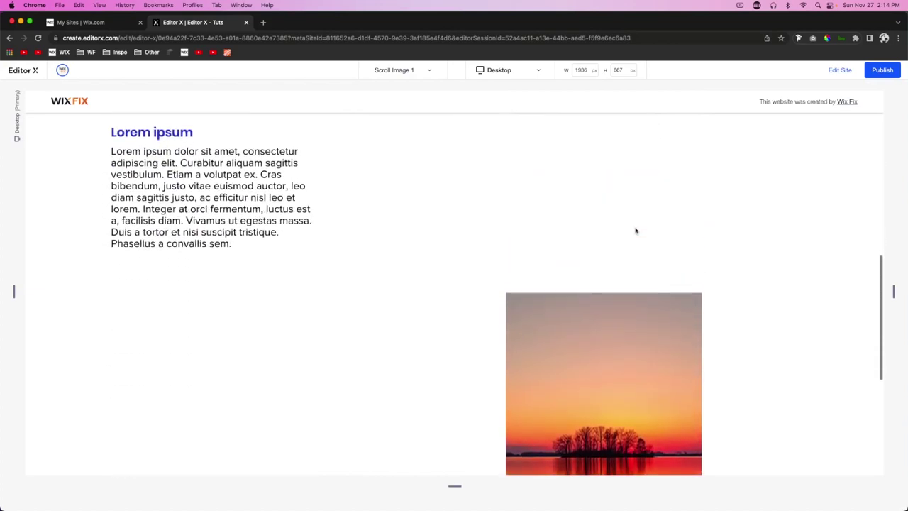
pyautogui.scroll(-6, 635, 230)
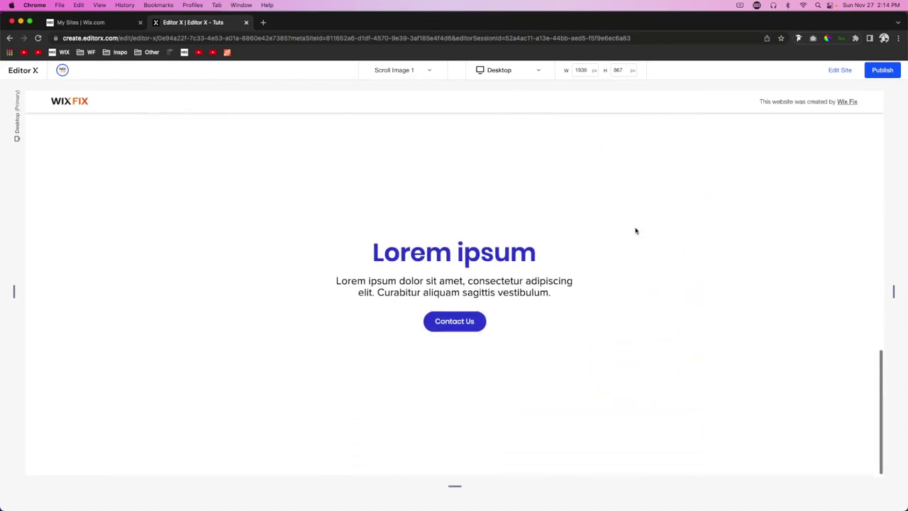